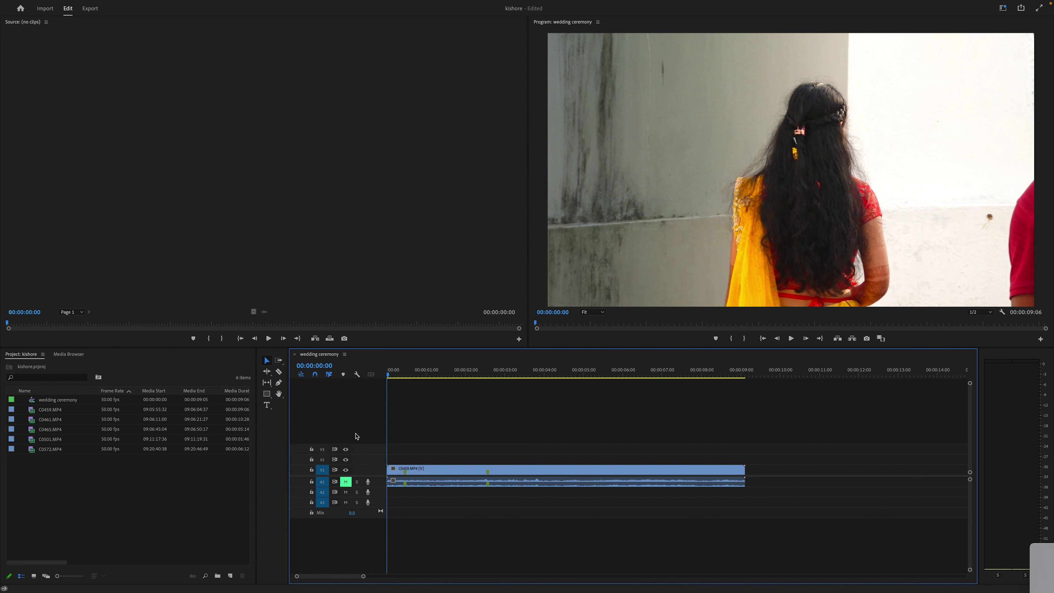
- Split the C0459.MP4 clip on track V1 at 00:00:00:13 with the Razor tool
{"action": "left_click_drag", "start_coordinate": [389, 376], "coordinate": [391, 377]}
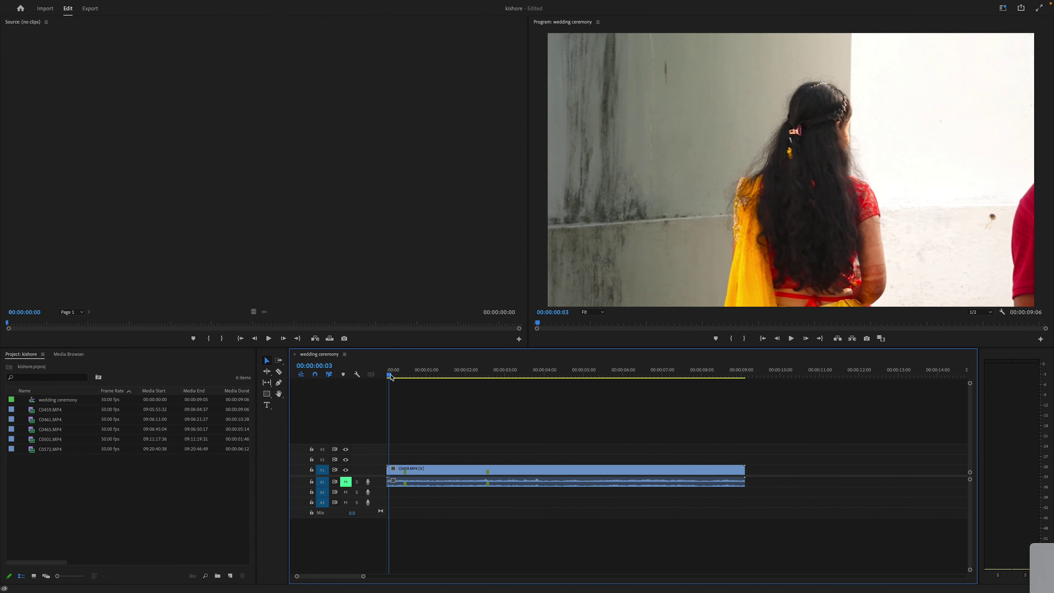
{"action": "left_click_drag", "start_coordinate": [391, 377], "coordinate": [400, 378]}
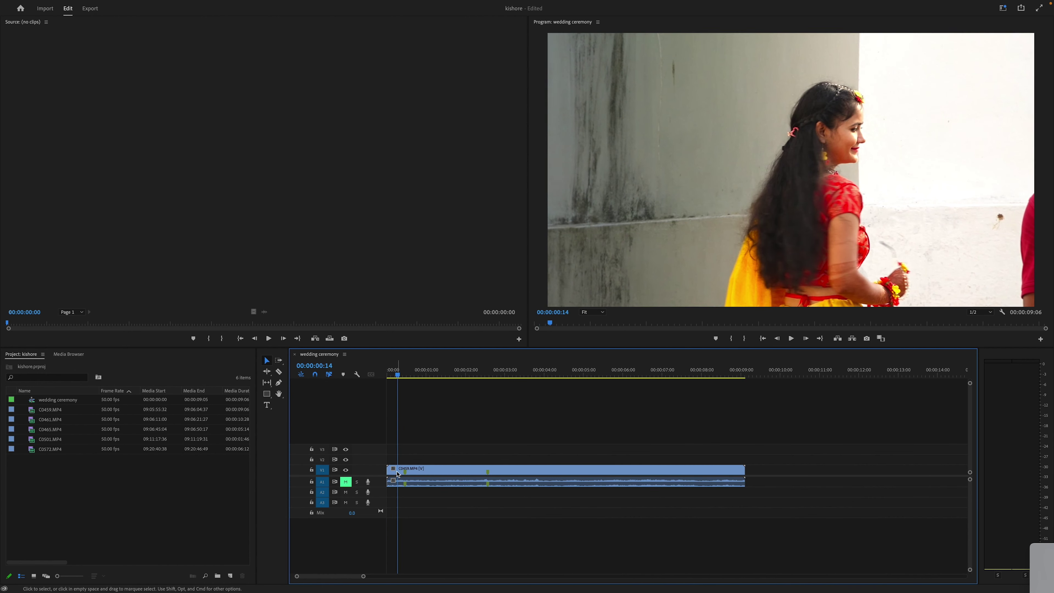
{"action": "left_click_drag", "start_coordinate": [398, 374], "coordinate": [398, 420]}
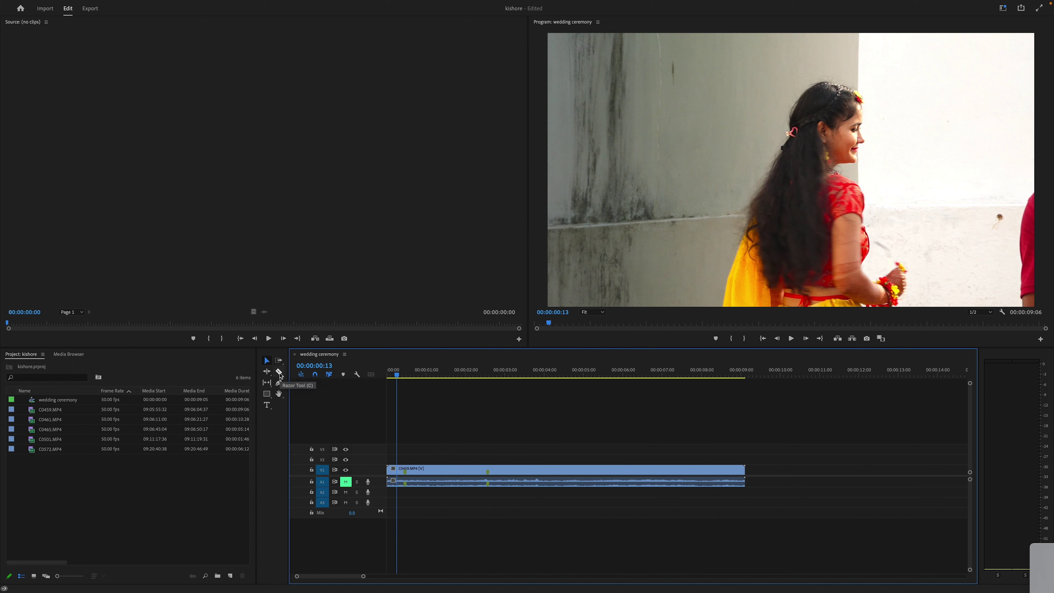
{"action": "left_click", "coordinate": [279, 372]}
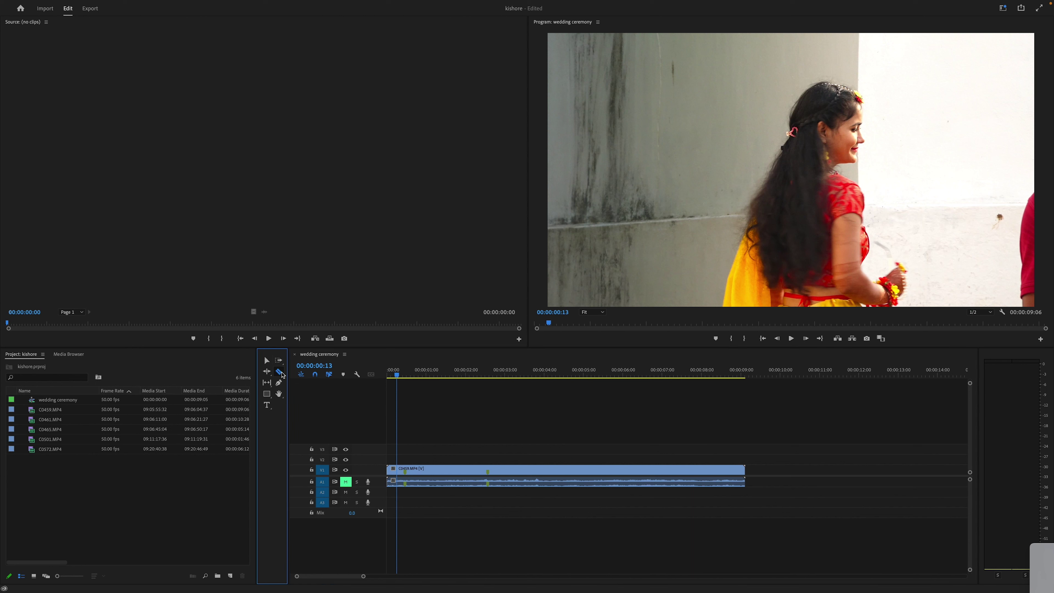
{"action": "left_click", "coordinate": [402, 473]}
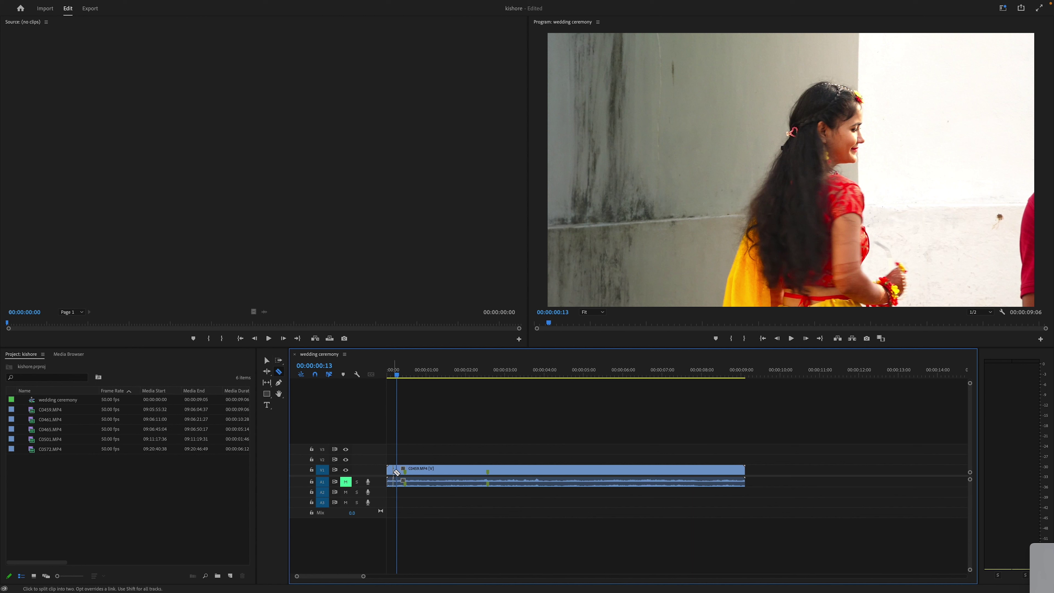
- Delete the short opening piece and move the remaining C0459.MP4 clip back to the sequence start
{"action": "left_click", "coordinate": [268, 361]}
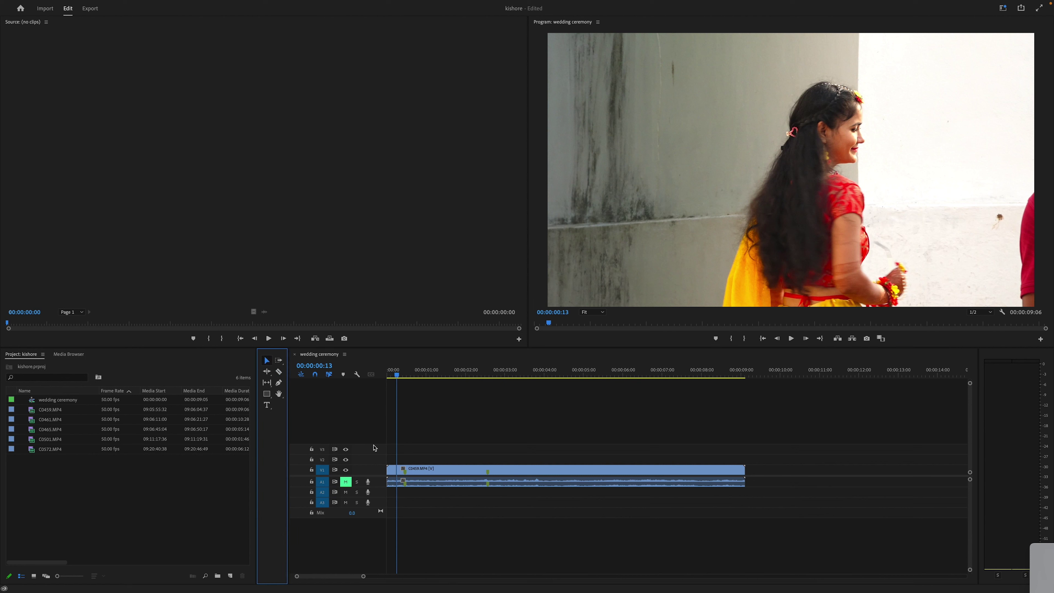
{"action": "left_click", "coordinate": [392, 473]}
{"action": "key", "text": "Delete"}
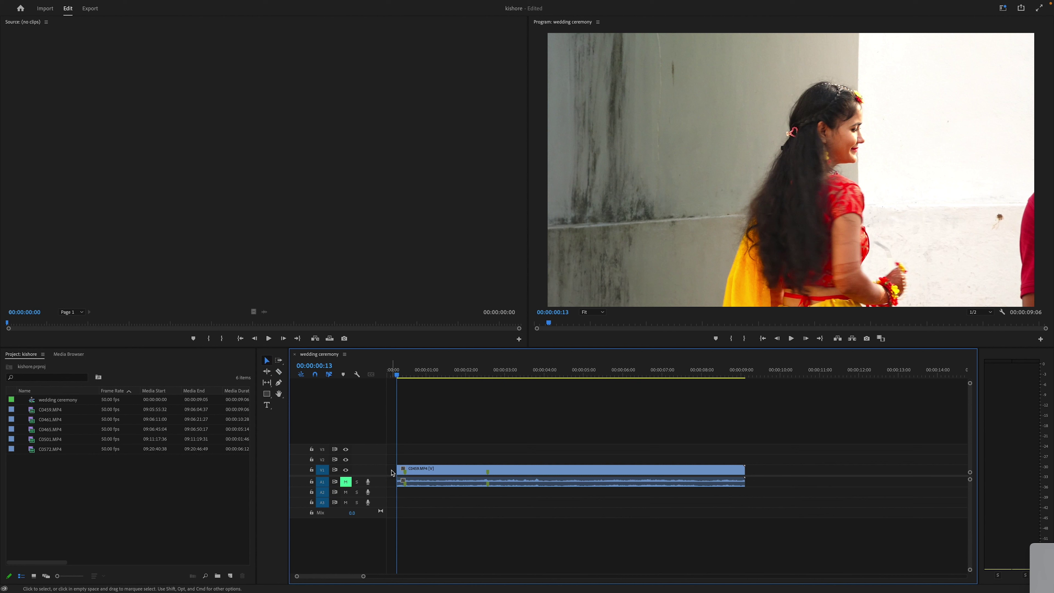
{"action": "left_click", "coordinate": [408, 472]}
{"action": "left_click_drag", "start_coordinate": [402, 473], "coordinate": [389, 474]}
- Play the clip up to 00:00:03:32, split it there with the Razor tool, and delete the piece after the cut
{"action": "key", "text": "space"}
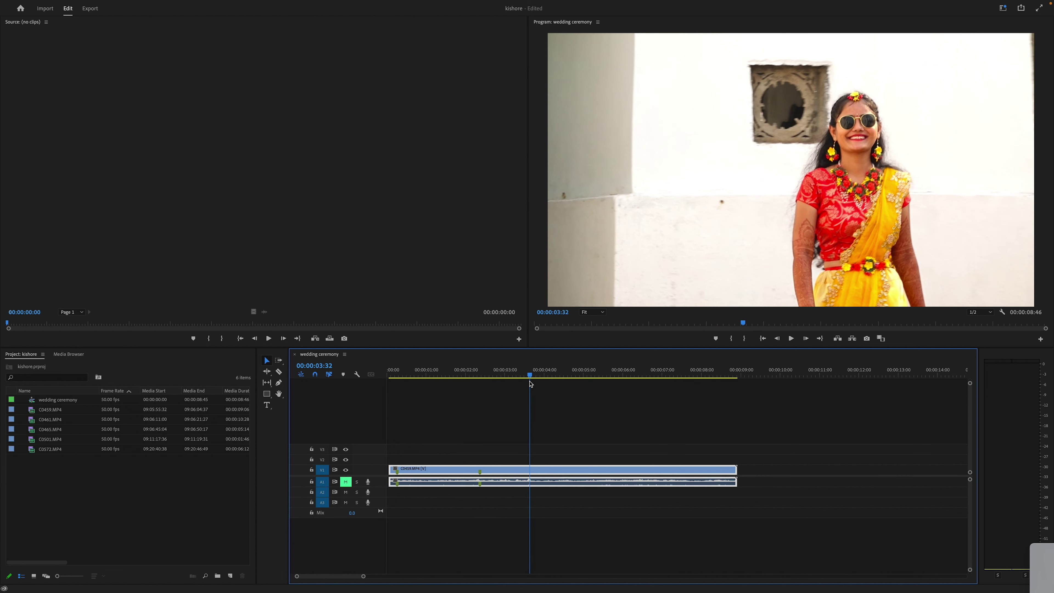
{"action": "left_click", "coordinate": [278, 372]}
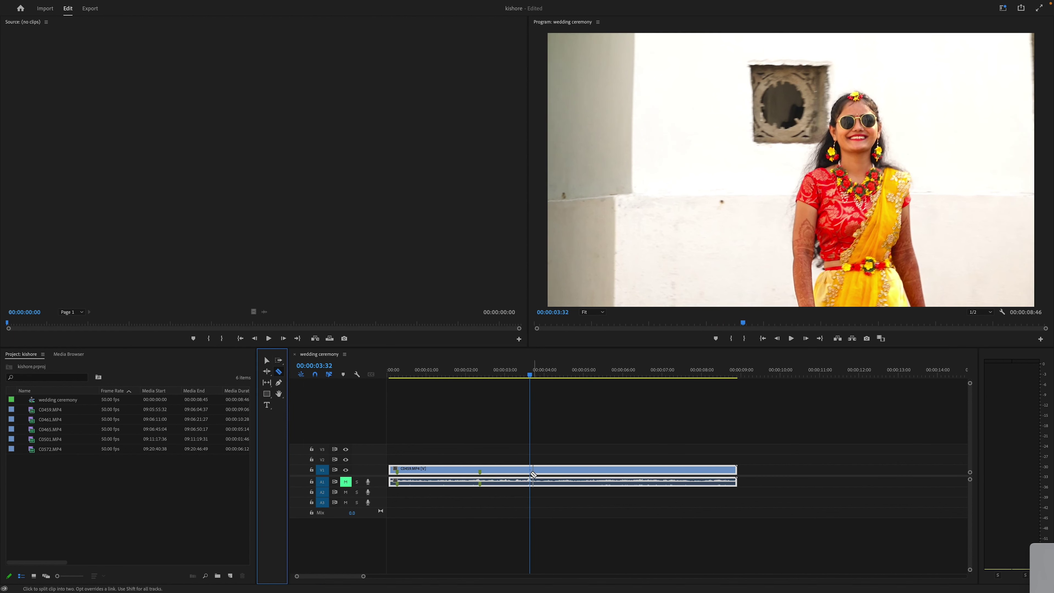
{"action": "left_click", "coordinate": [530, 469]}
{"action": "key", "text": "v"}
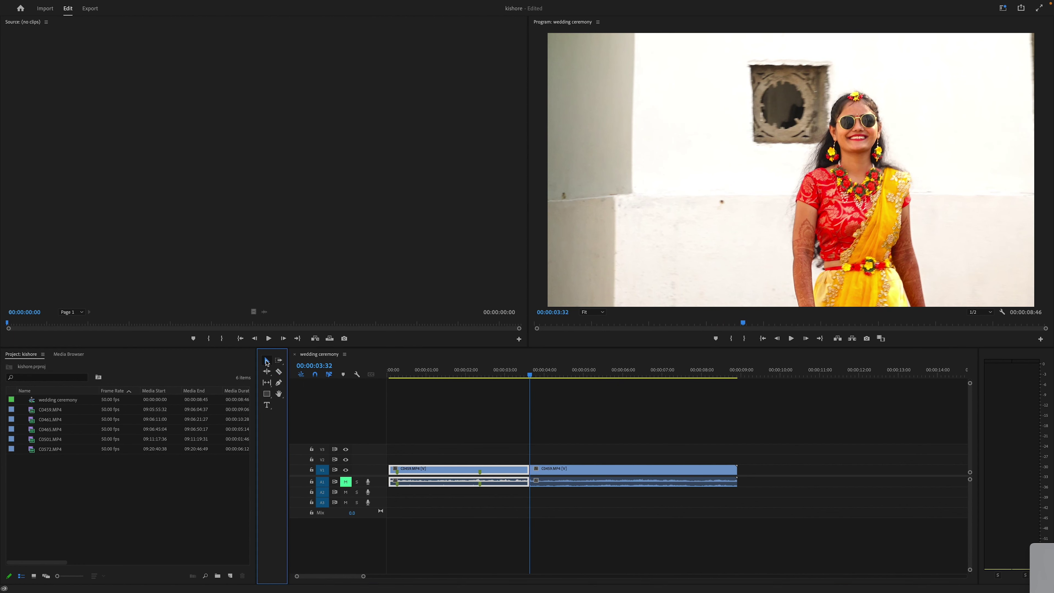
{"action": "left_click", "coordinate": [578, 472]}
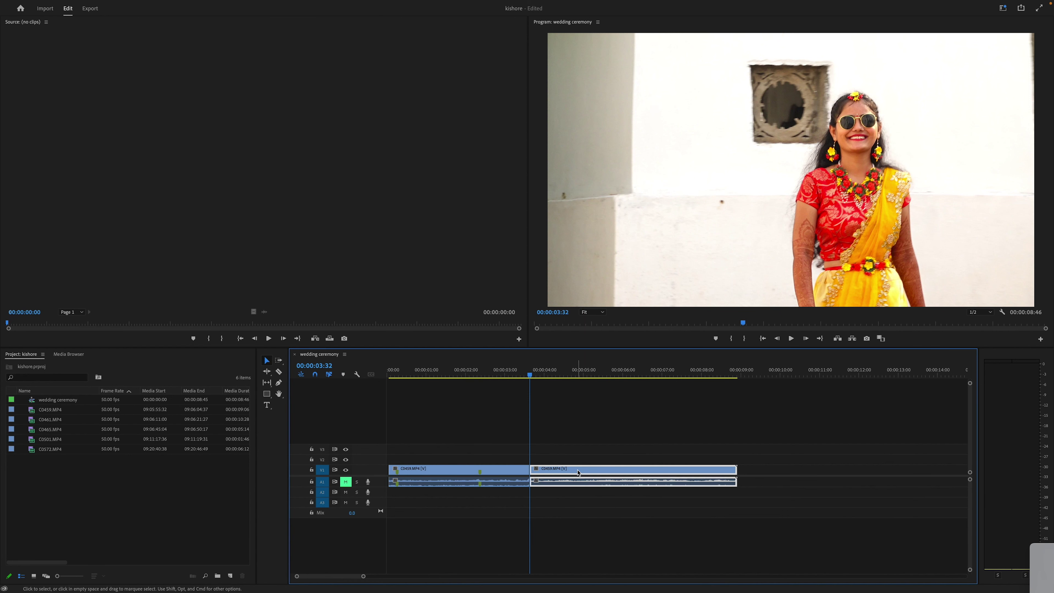
{"action": "key", "text": "Delete"}
- Undo the razor cuts, deletions and clip move to restore the full C0459.MP4 clip
{"action": "left_click_drag", "start_coordinate": [530, 373], "coordinate": [522, 432]}
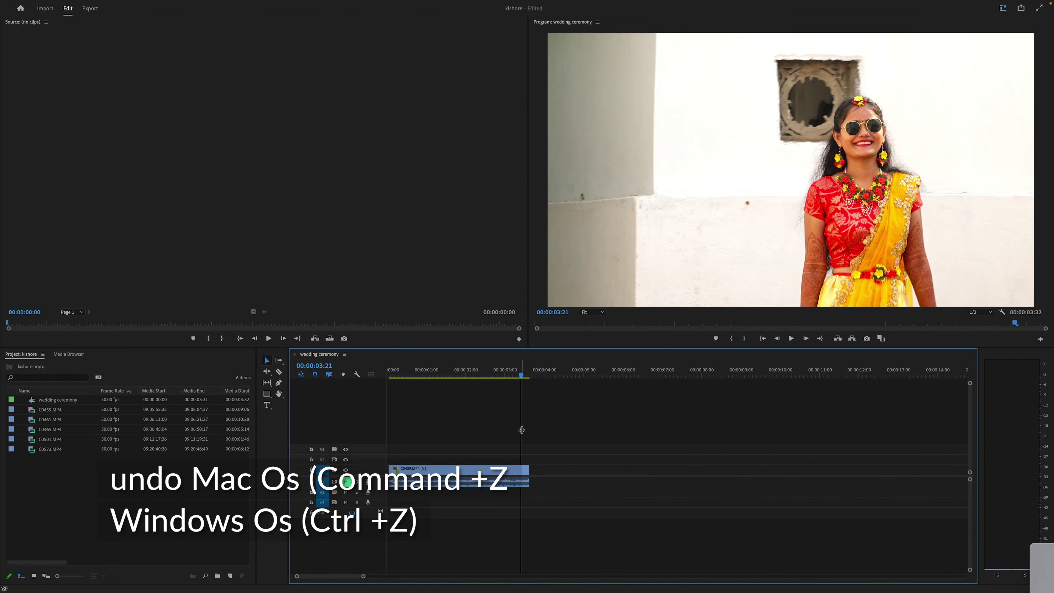
{"action": "key", "text": "ctrl+z"}
{"action": "key", "text": "ctrl+z"}
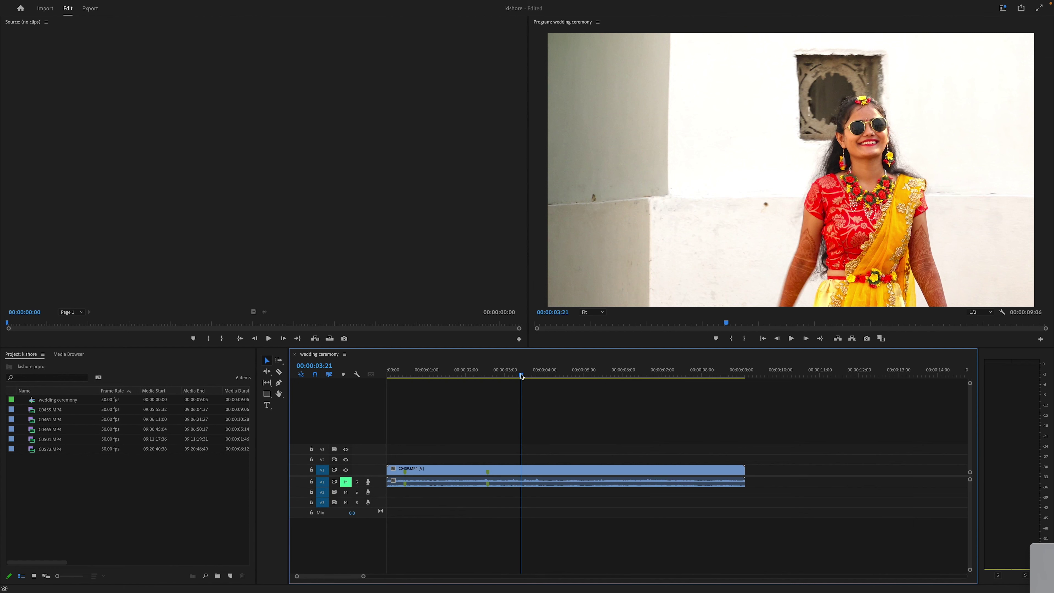
- Ripple trim the start of the C0459.MP4 clip to the playhead at 00:00:00:16
{"action": "key", "text": "Home"}
{"action": "left_click_drag", "start_coordinate": [383, 388], "coordinate": [399, 418]}
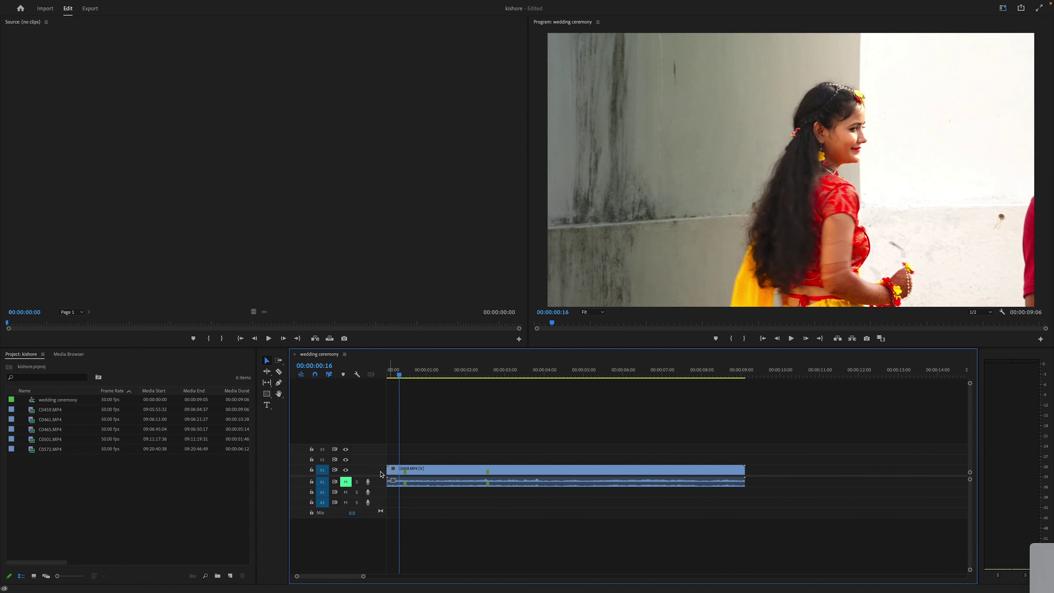
{"action": "key", "text": "q"}
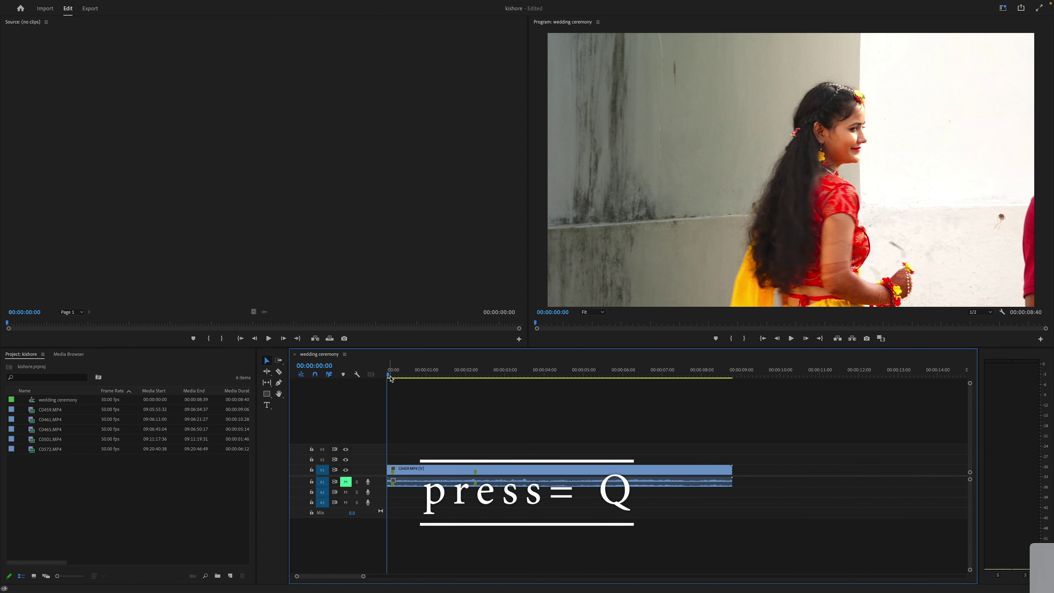
- Ripple trim the end of the clip to the playhead at 00:00:04:11 and play the result from the start
{"action": "key", "text": "space"}
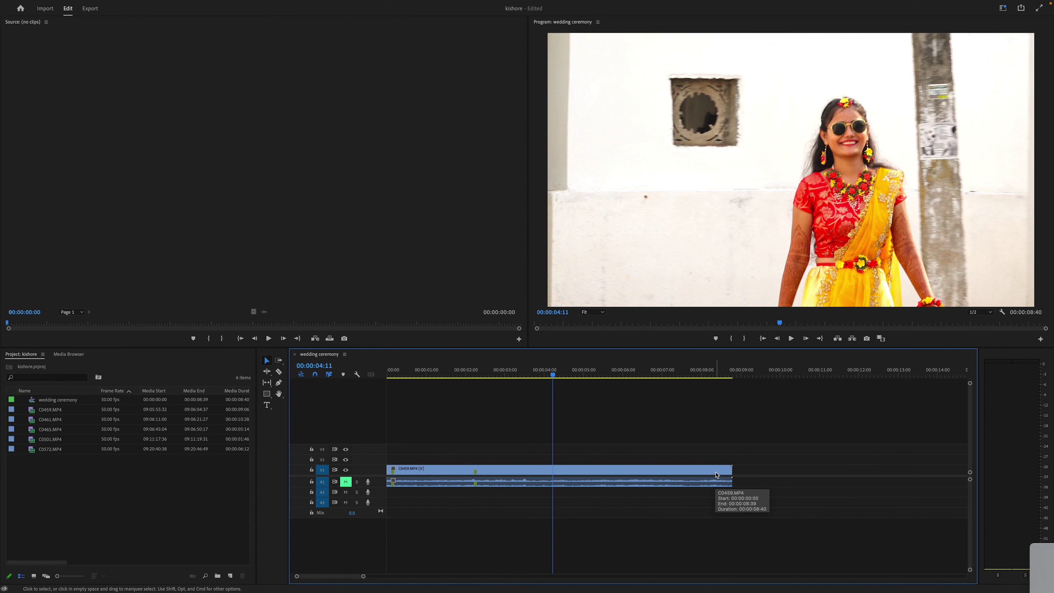
{"action": "key", "text": "w"}
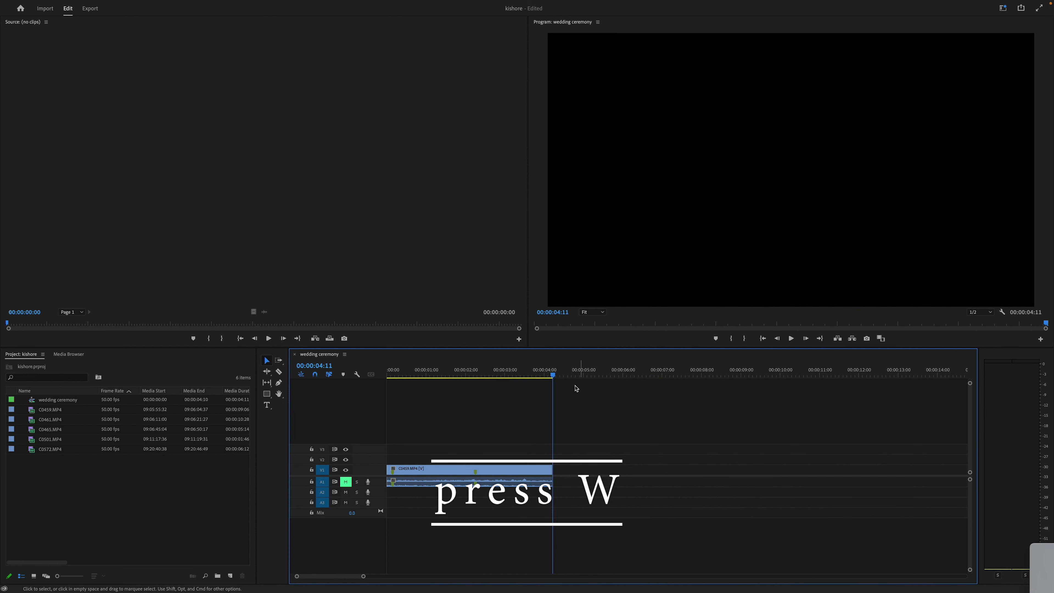
{"action": "key", "text": "Home"}
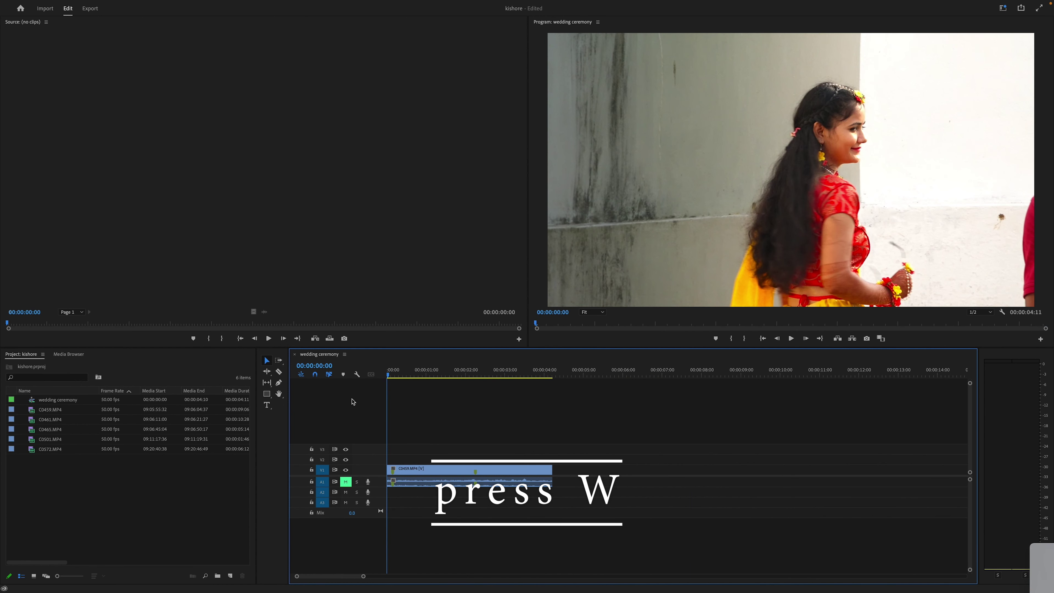
{"action": "key", "text": "space"}
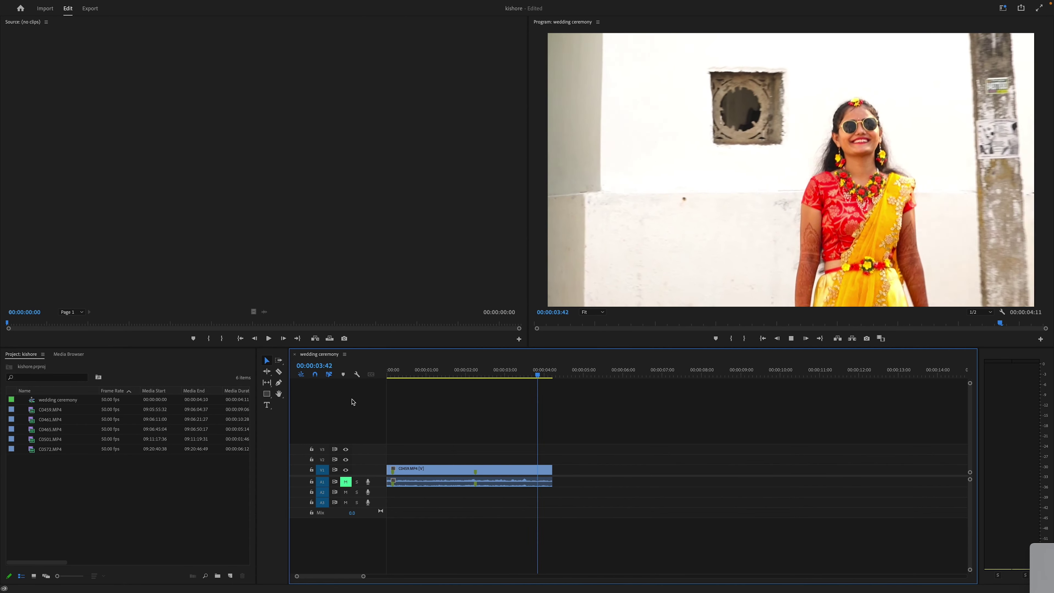
- Pull the clip's end edge back to 00:00:03:07, pull its start edge inward, and play it back
{"action": "left_click_drag", "start_coordinate": [430, 374], "coordinate": [552, 420]}
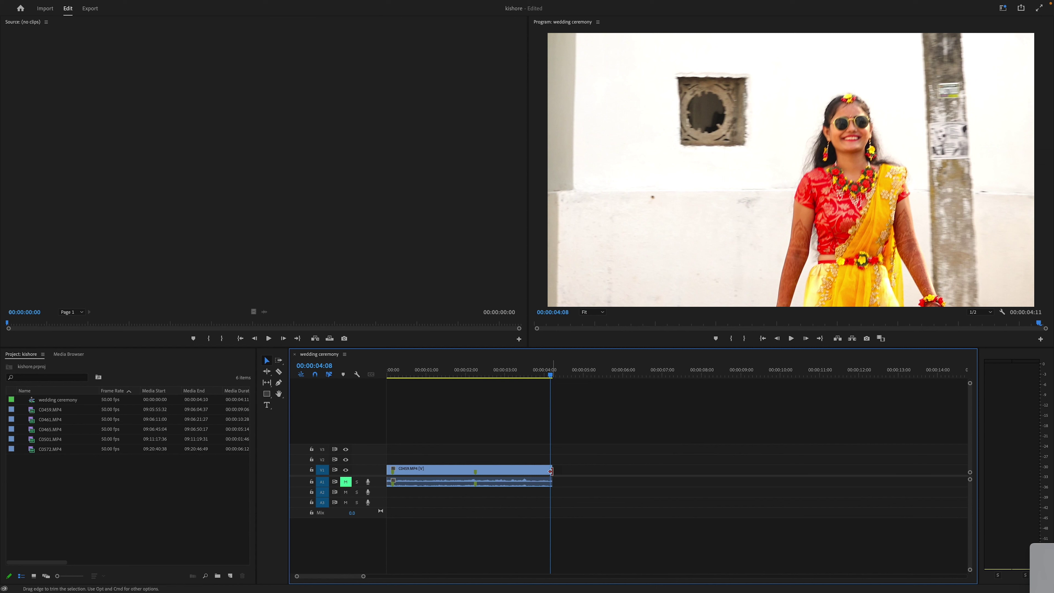
{"action": "left_click_drag", "start_coordinate": [551, 472], "coordinate": [505, 471]}
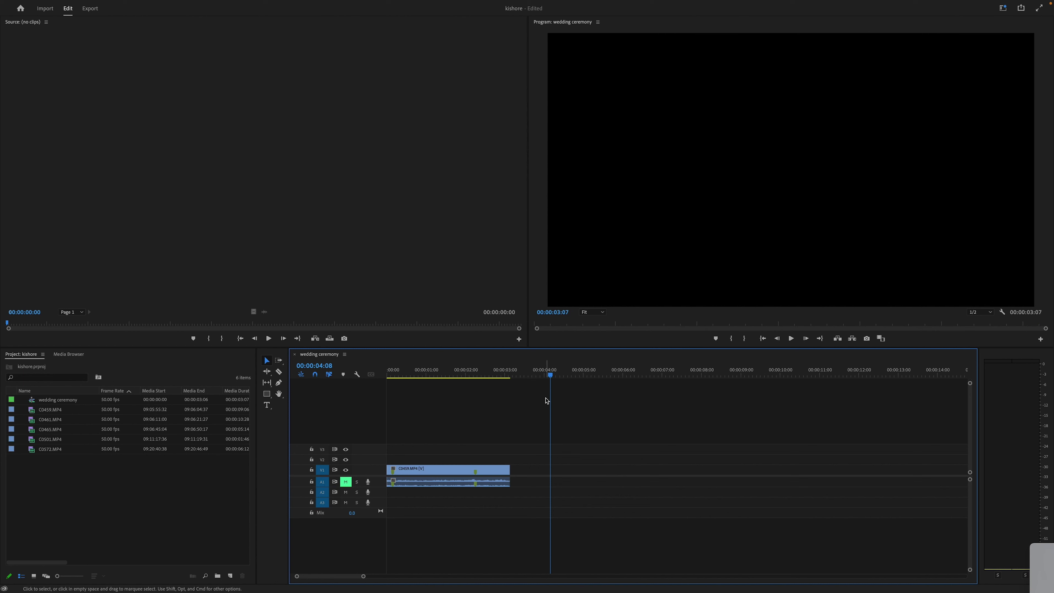
{"action": "left_click_drag", "start_coordinate": [388, 470], "coordinate": [417, 470]}
{"action": "left_click", "coordinate": [421, 373]}
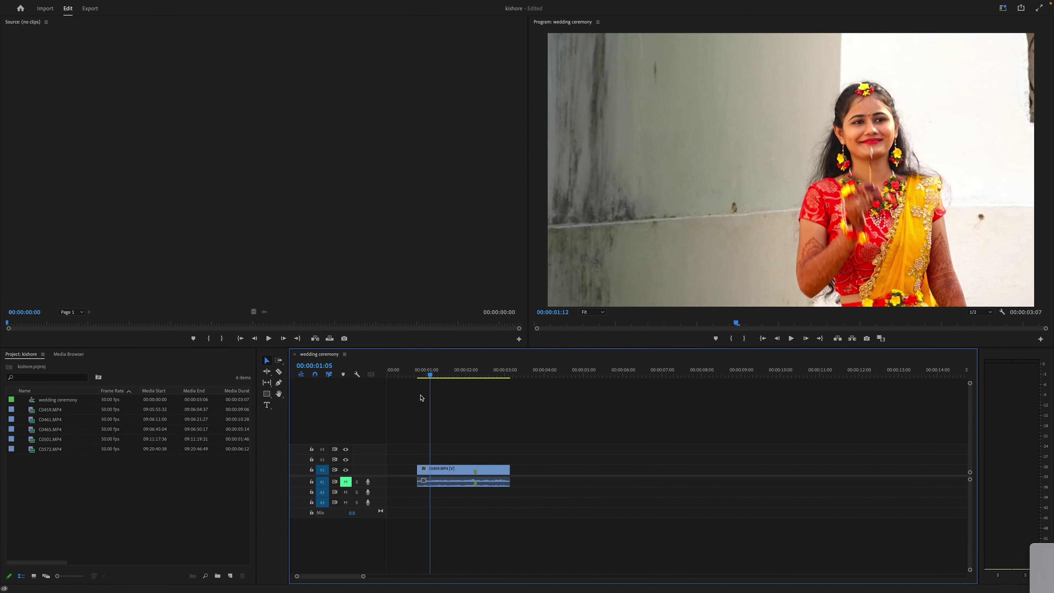
{"action": "key", "text": "space"}
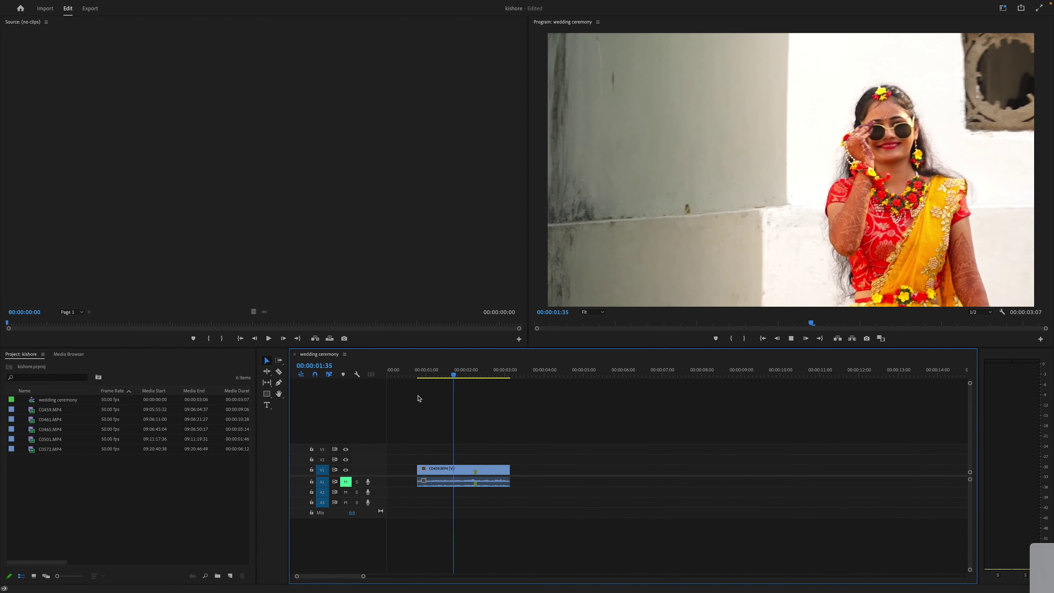
- Undo the last two edge trims on the C0459.MP4 clip
{"action": "key", "text": "super+z"}
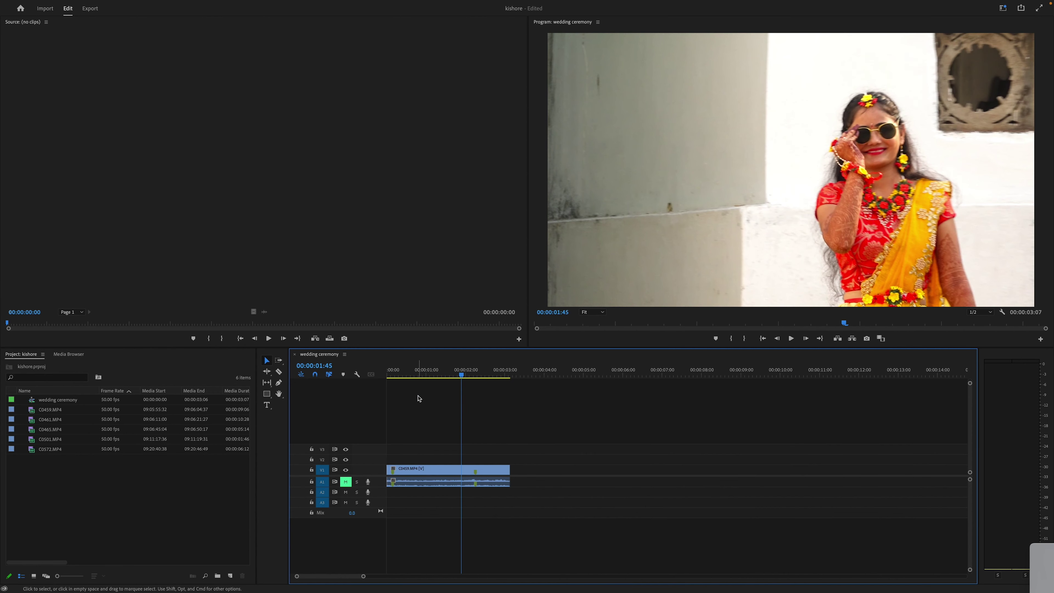
{"action": "key", "text": "super+z"}
- Move the sequence playhead to 00:00:04:10 and switch the project media to thumbnail icon view
{"action": "left_click_drag", "start_coordinate": [418, 398], "coordinate": [553, 398]}
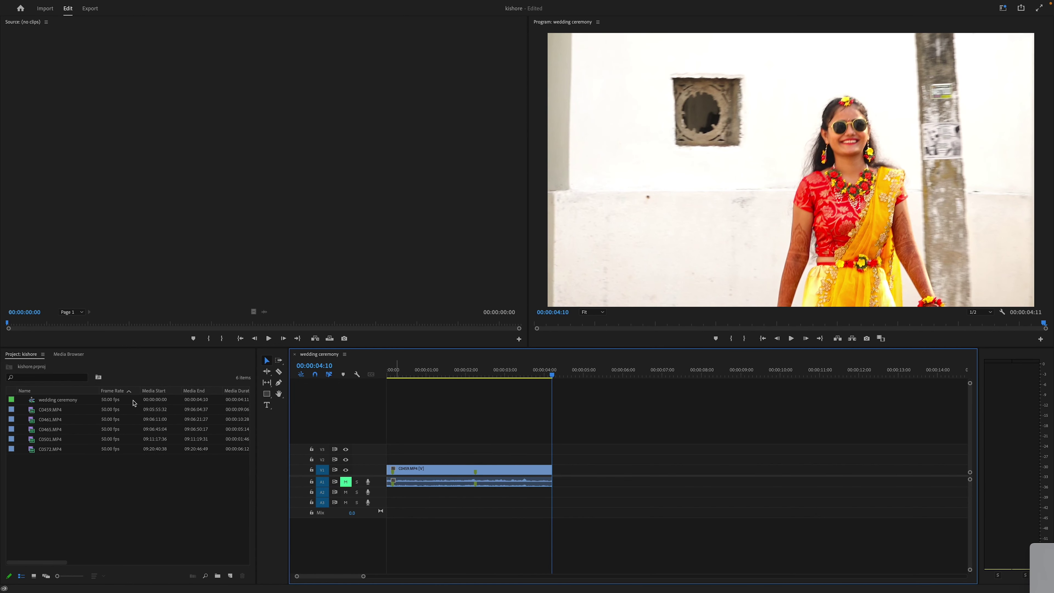
{"action": "left_click", "coordinate": [33, 575]}
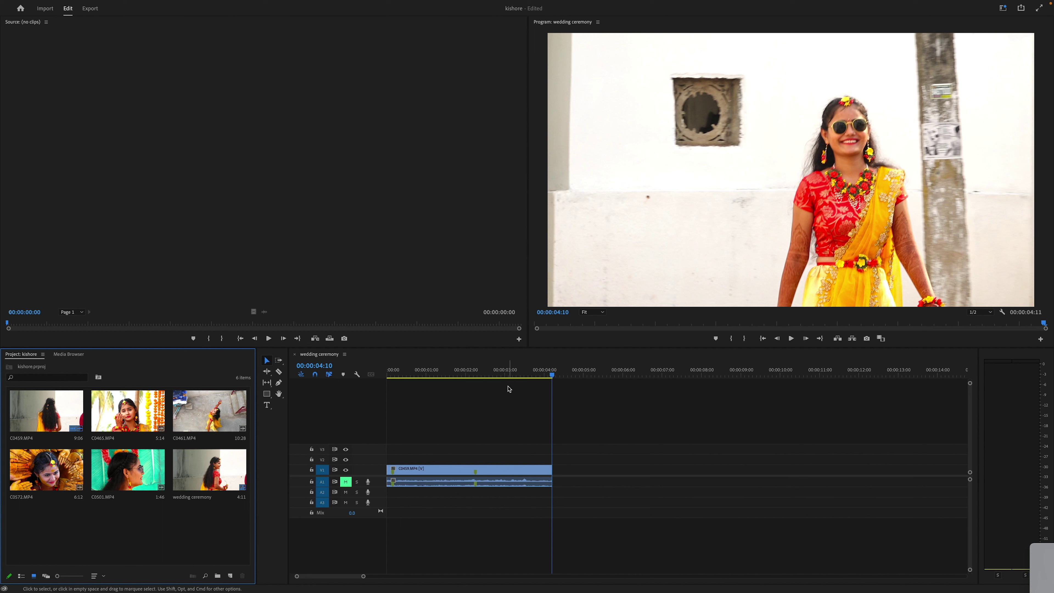
- Try placing the whole C0461.MP4 clip on the timeline at 00:00:04:10, and delete it from the sequence after scrubbing through it
{"action": "left_click", "coordinate": [187, 420]}
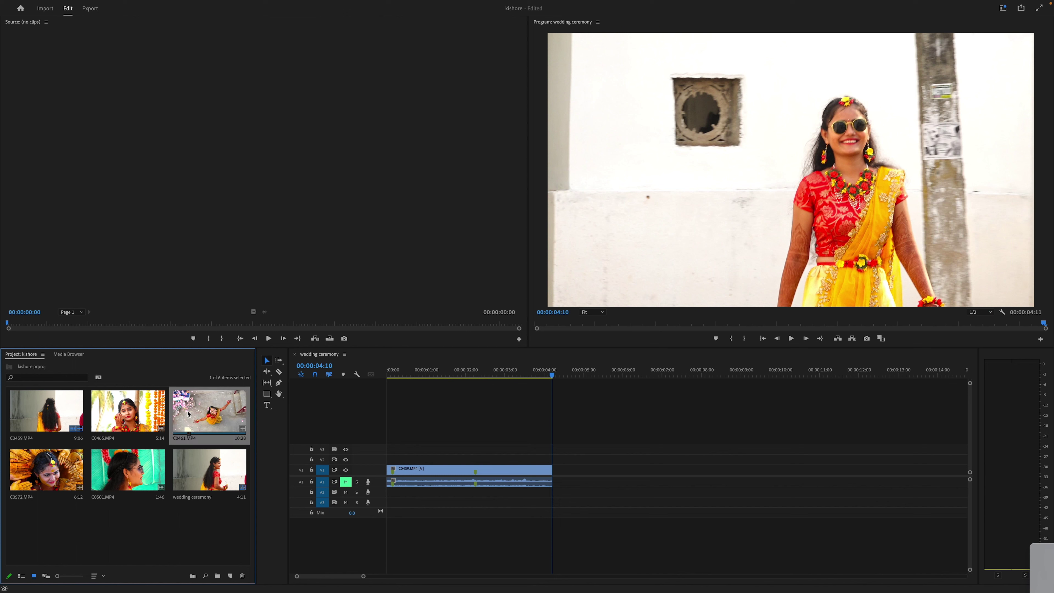
{"action": "left_click_drag", "start_coordinate": [195, 413], "coordinate": [556, 483]}
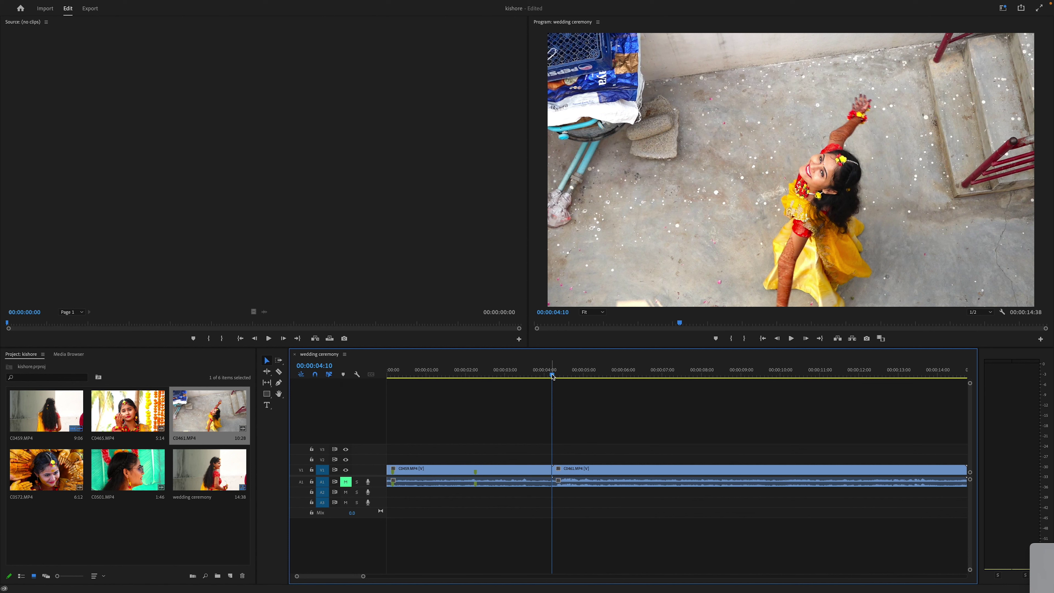
{"action": "left_click_drag", "start_coordinate": [554, 376], "coordinate": [696, 398]}
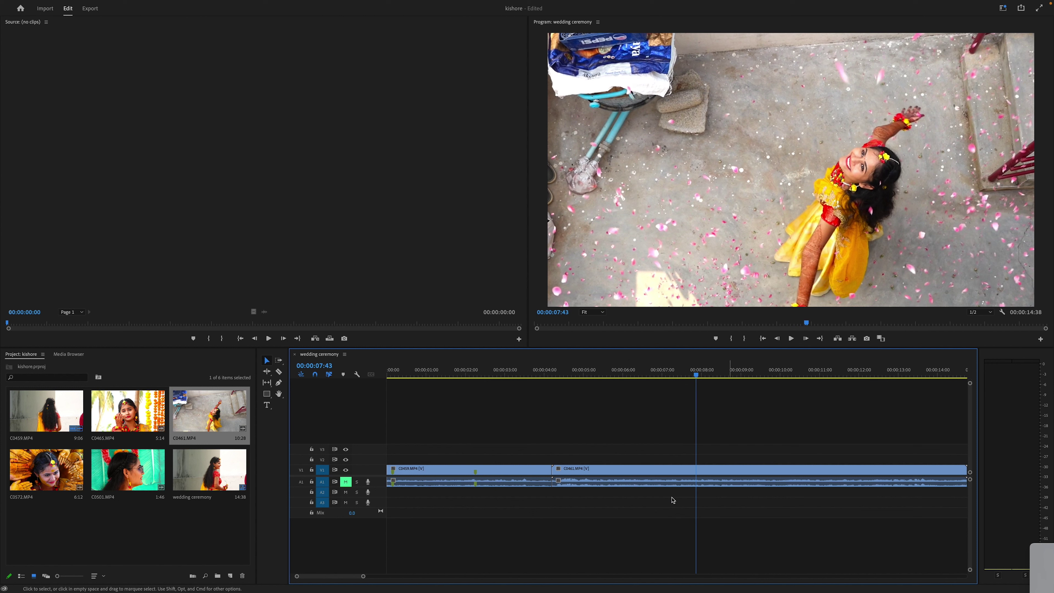
{"action": "left_click", "coordinate": [621, 475]}
{"action": "key", "text": "Delete"}
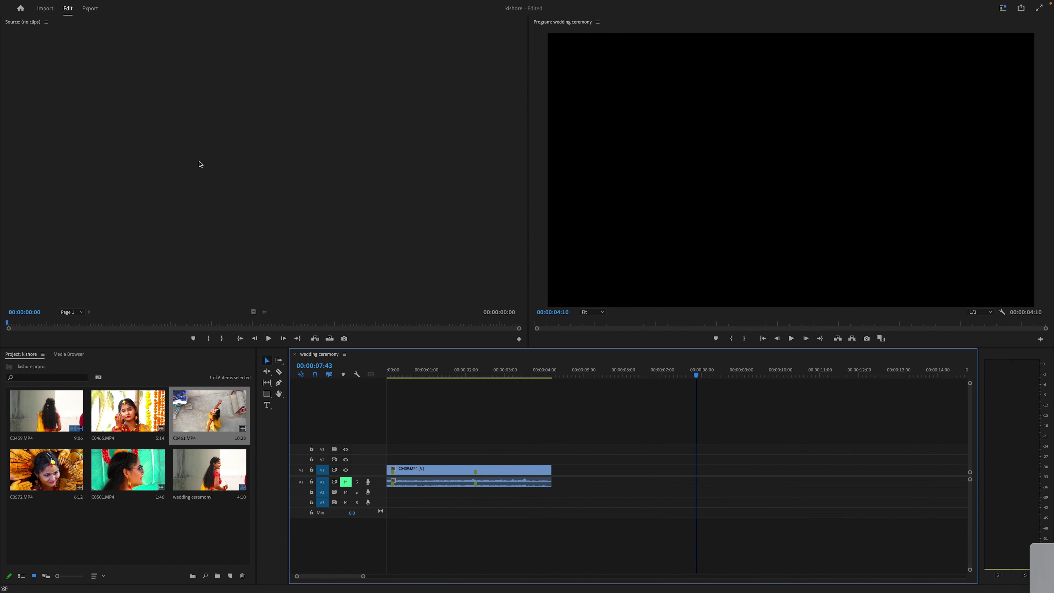
- Open C0461.MP4 in the Source monitor and mark its In point at 09:06:12:22
{"action": "double_click", "coordinate": [208, 411]}
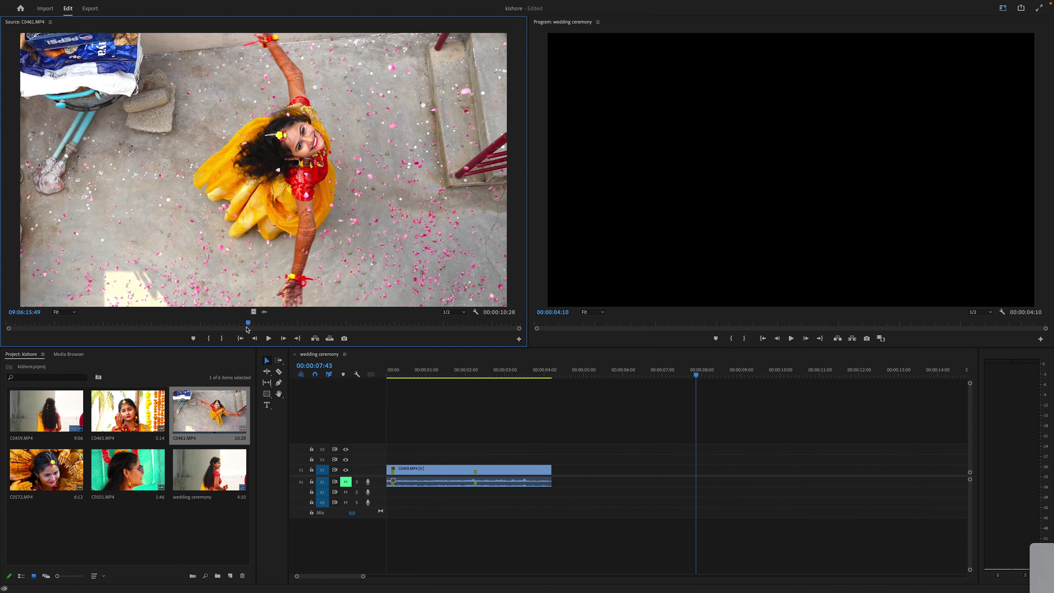
{"action": "left_click_drag", "start_coordinate": [248, 326], "coordinate": [321, 327]}
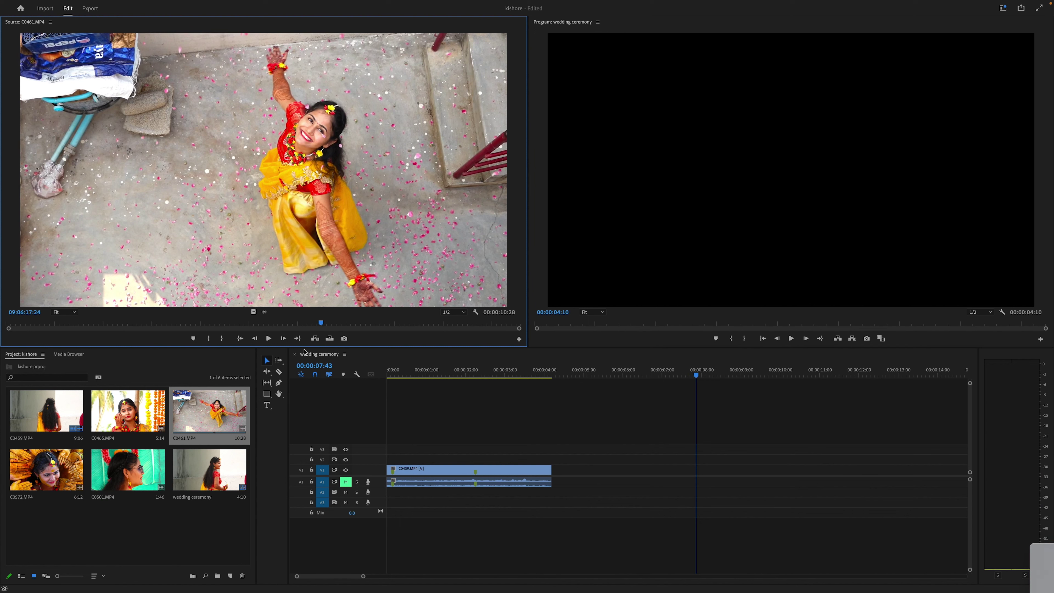
{"action": "left_click_drag", "start_coordinate": [319, 324], "coordinate": [29, 337]}
{"action": "key", "text": "space"}
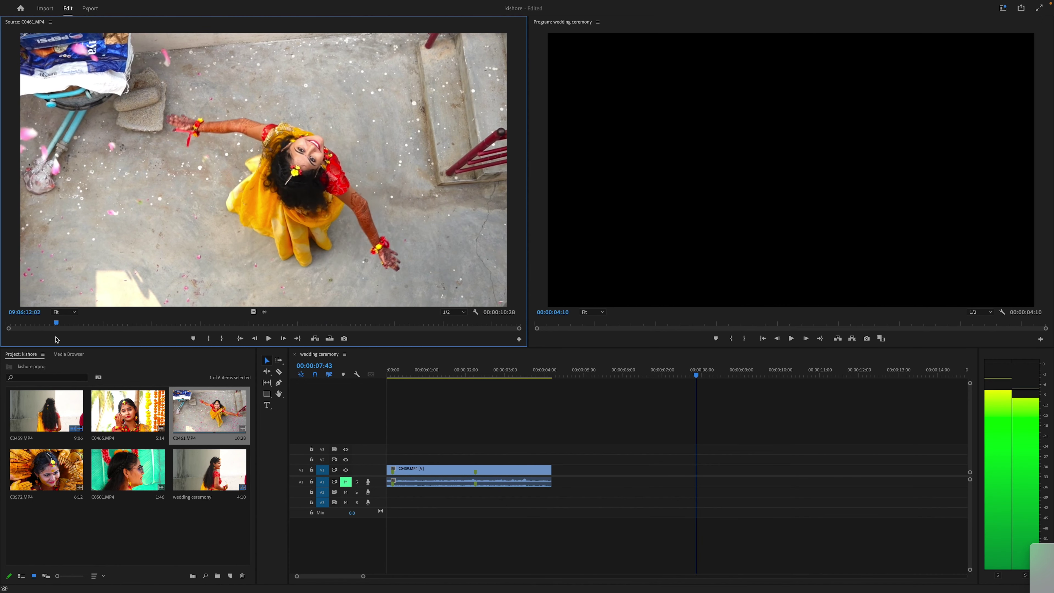
{"action": "key", "text": "space"}
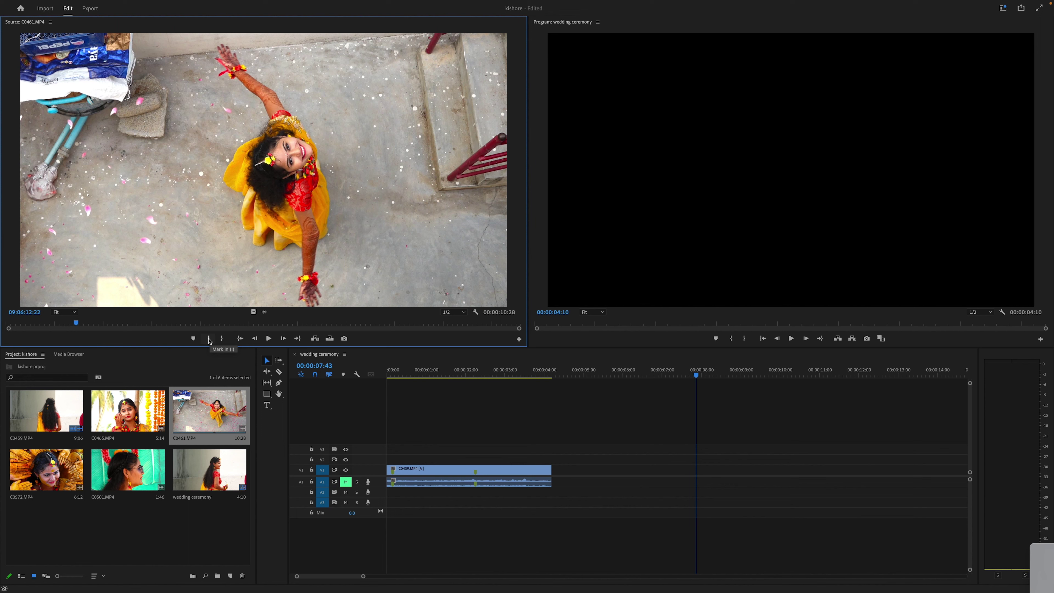
{"action": "left_click", "coordinate": [210, 339]}
- Mark C0461.MP4's Out point at 09:06:16:02 and place the marked range directly after the C0459.MP4 clip in the sequence
{"action": "left_click_drag", "start_coordinate": [83, 328], "coordinate": [252, 331]}
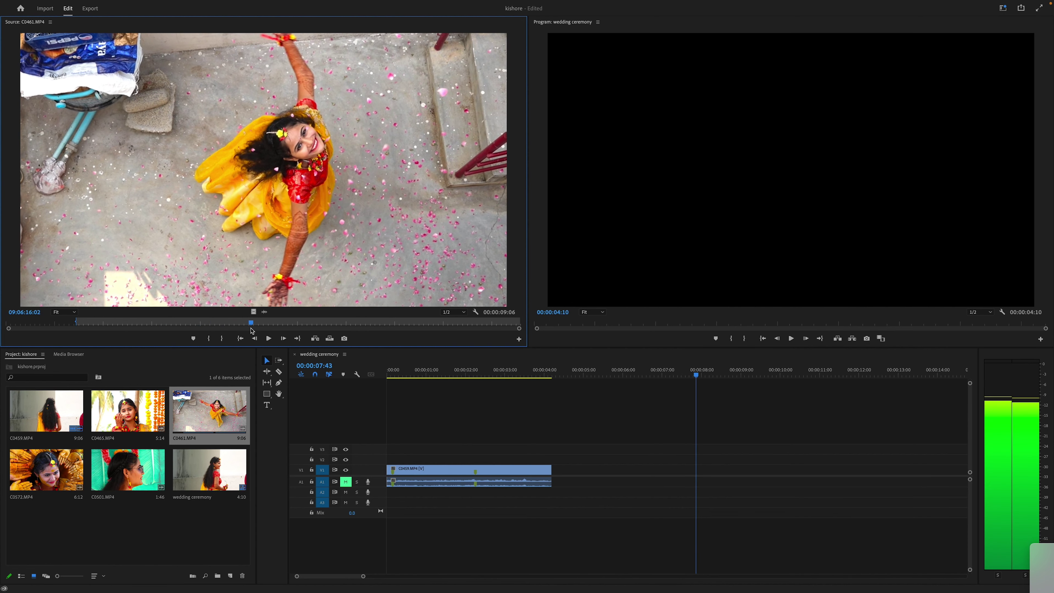
{"action": "left_click", "coordinate": [221, 338]}
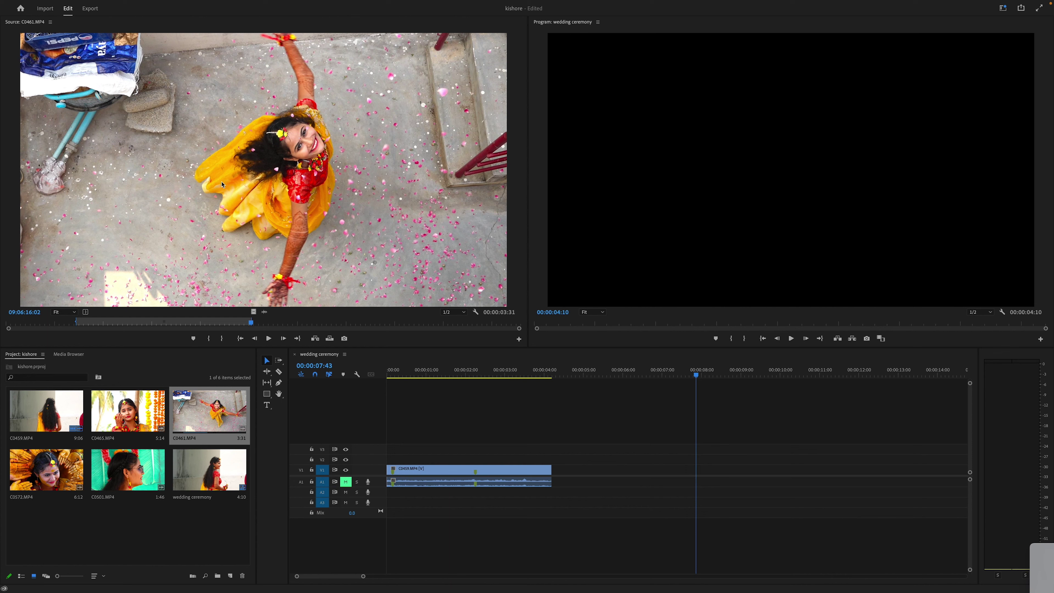
{"action": "left_click_drag", "start_coordinate": [280, 225], "coordinate": [557, 469]}
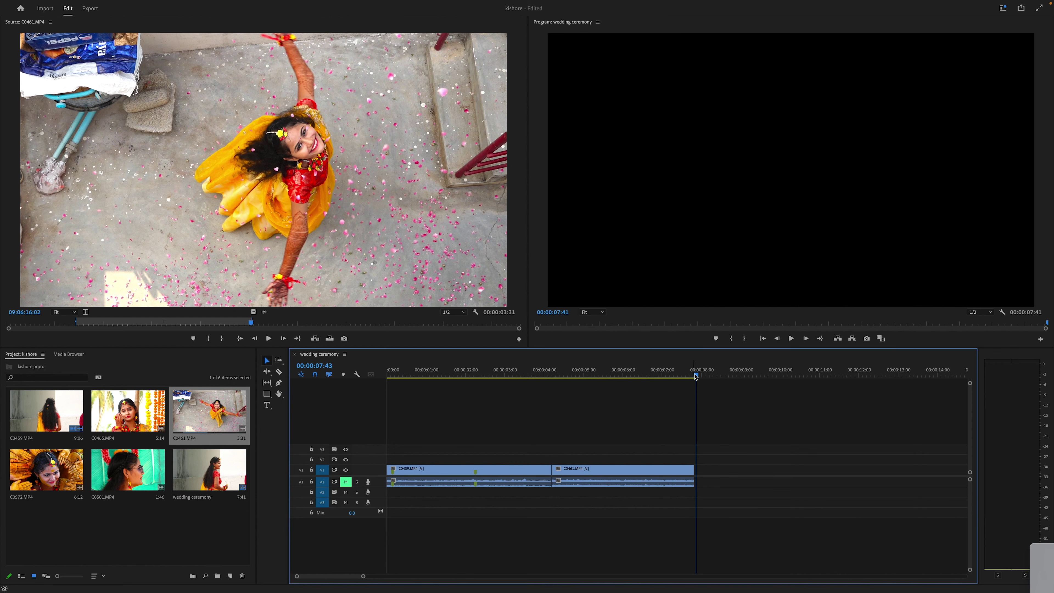
{"action": "left_click_drag", "start_coordinate": [637, 388], "coordinate": [675, 419]}
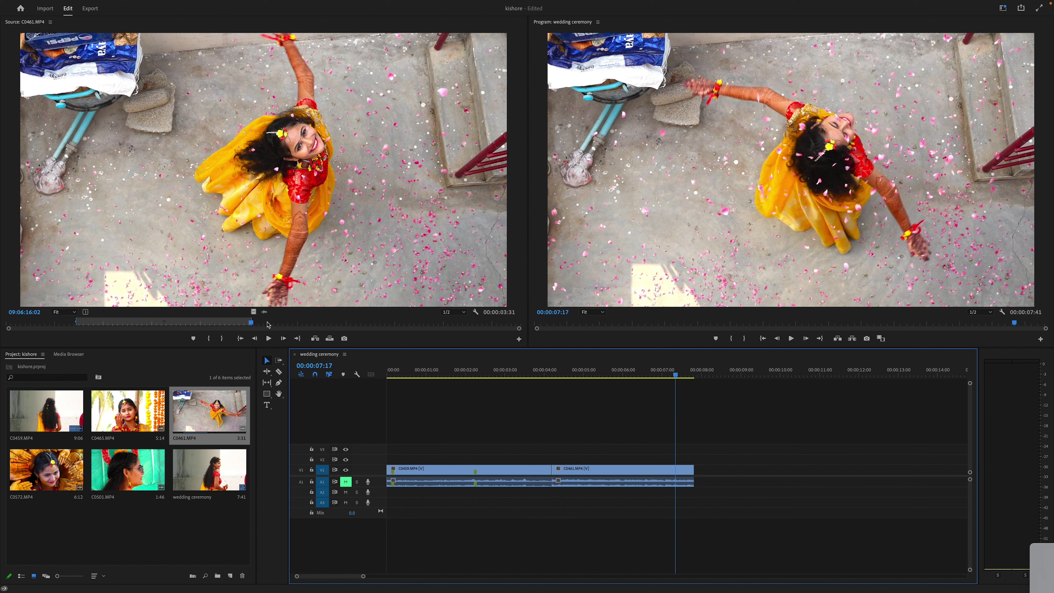
- Mark a second range of C0461.MP4 with its In point at 09:06:16:35 and Out point at 09:06:19:18
{"action": "left_click_drag", "start_coordinate": [254, 324], "coordinate": [284, 327]}
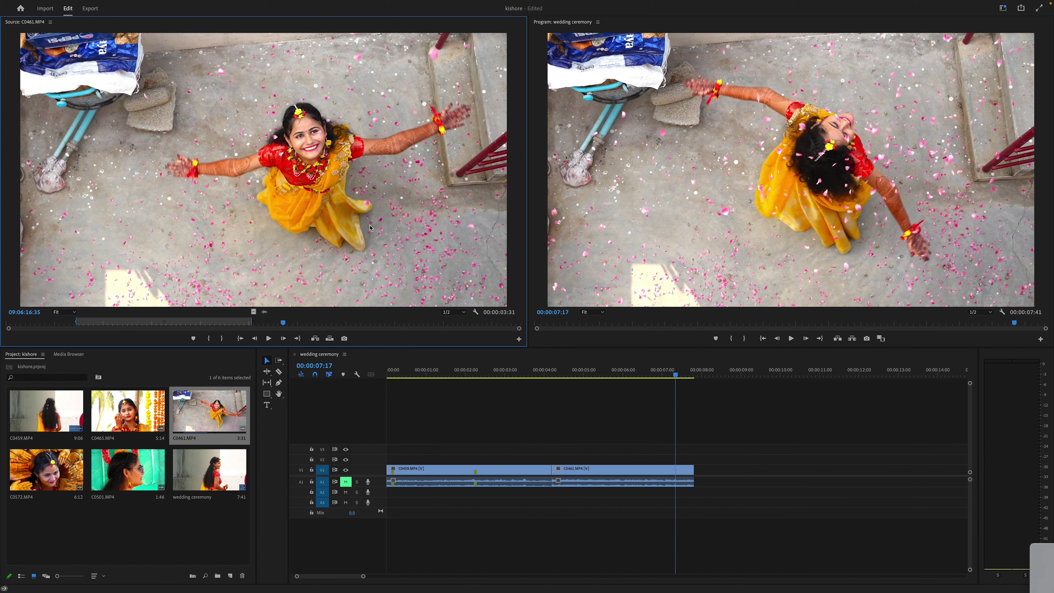
{"action": "key", "text": "i"}
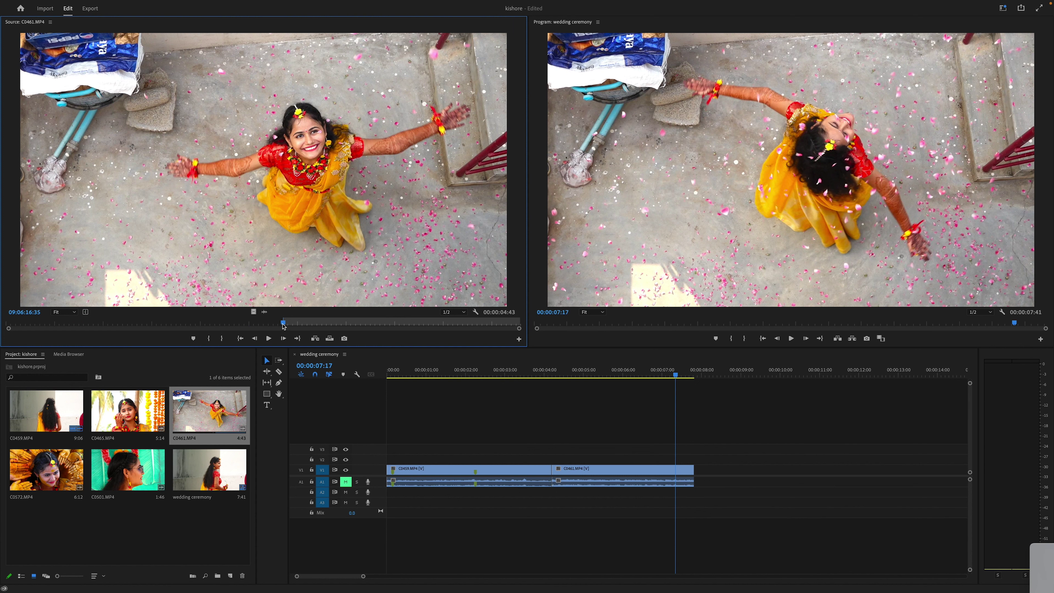
{"action": "left_click_drag", "start_coordinate": [284, 326], "coordinate": [412, 333]}
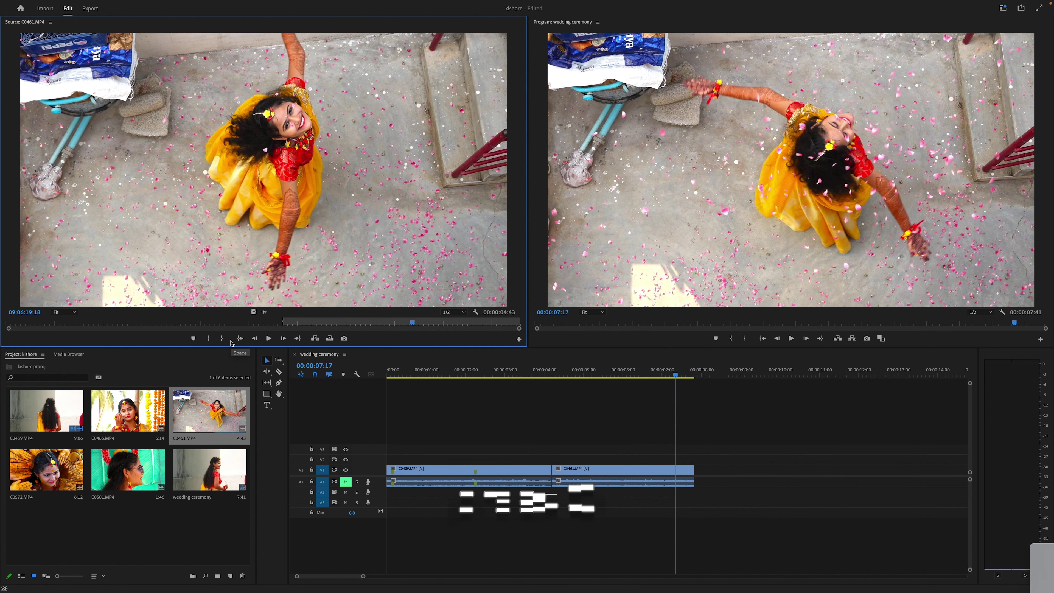
{"action": "key", "text": "o"}
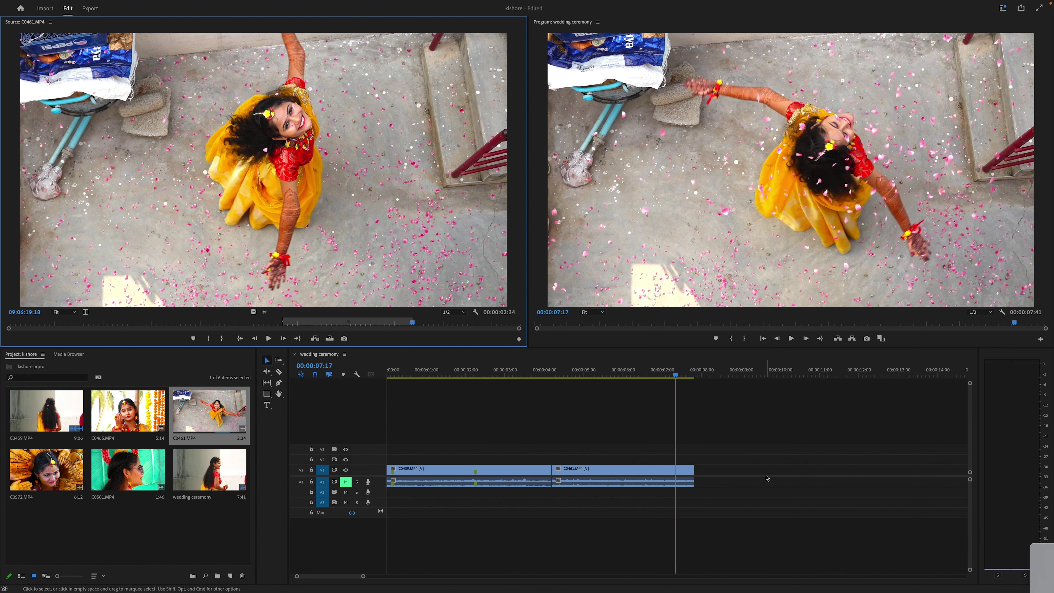
- Enable source patching on V1 and A1, overwrite the marked C0461.MP4 range at 00:00:07:41, and scrub through the sequence
{"action": "left_click_drag", "start_coordinate": [676, 375], "coordinate": [696, 380]}
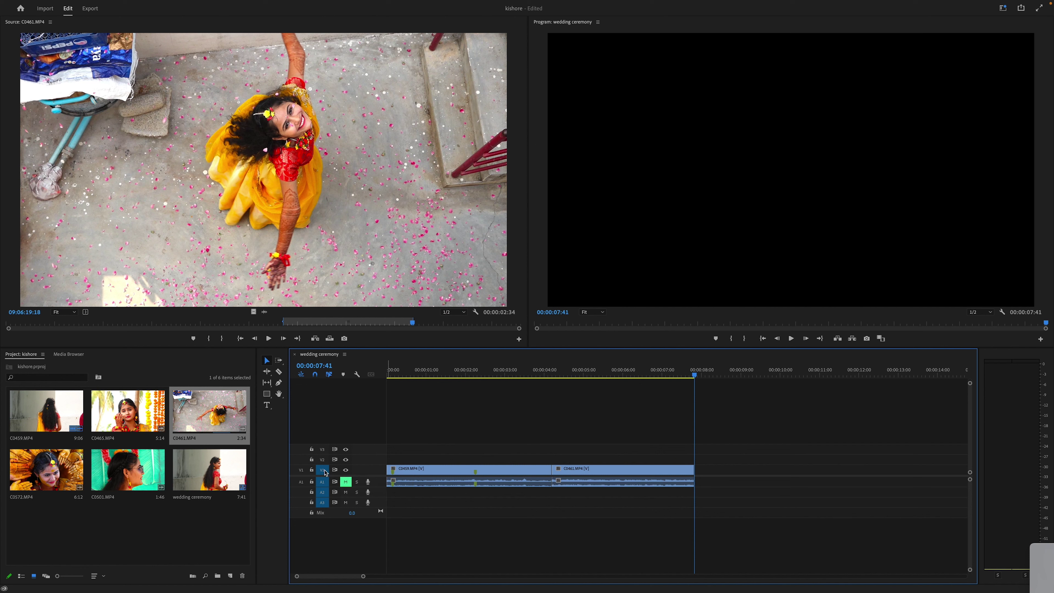
{"action": "left_click", "coordinate": [301, 470]}
{"action": "left_click", "coordinate": [301, 483]}
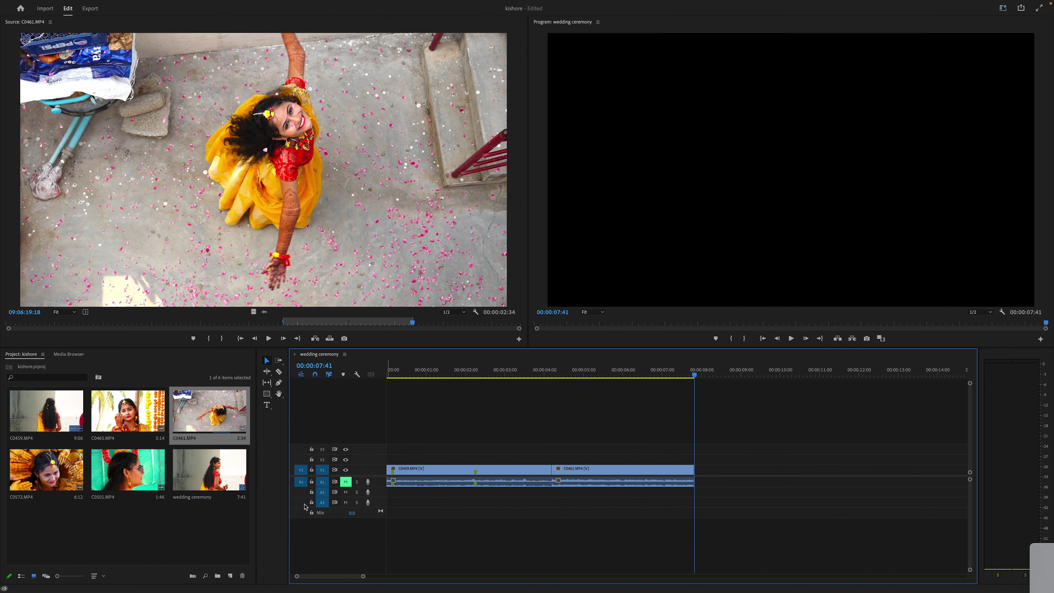
{"action": "left_click", "coordinate": [331, 339]}
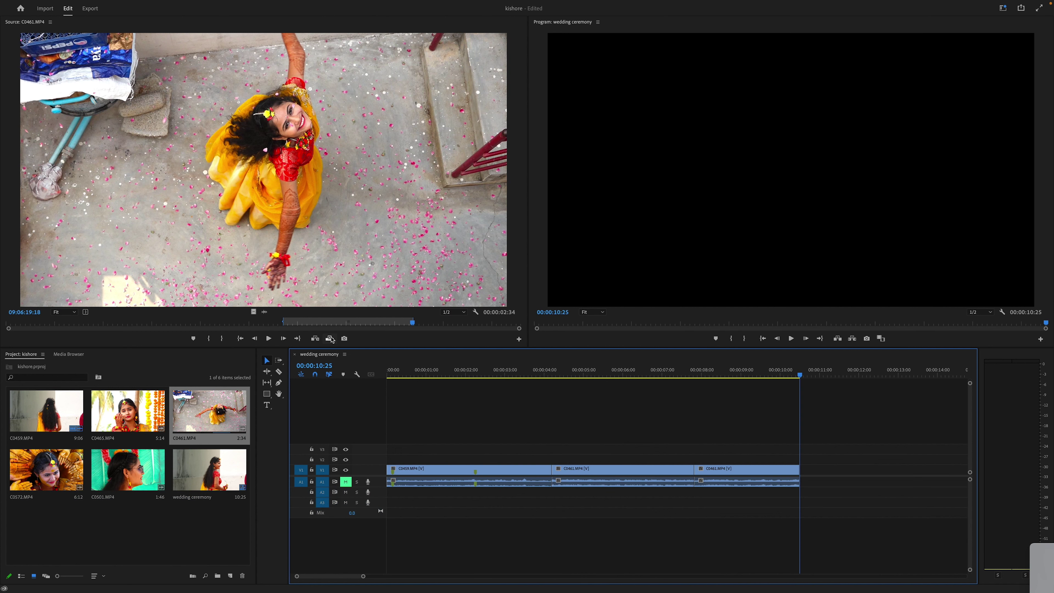
{"action": "left_click_drag", "start_coordinate": [807, 375], "coordinate": [451, 428]}
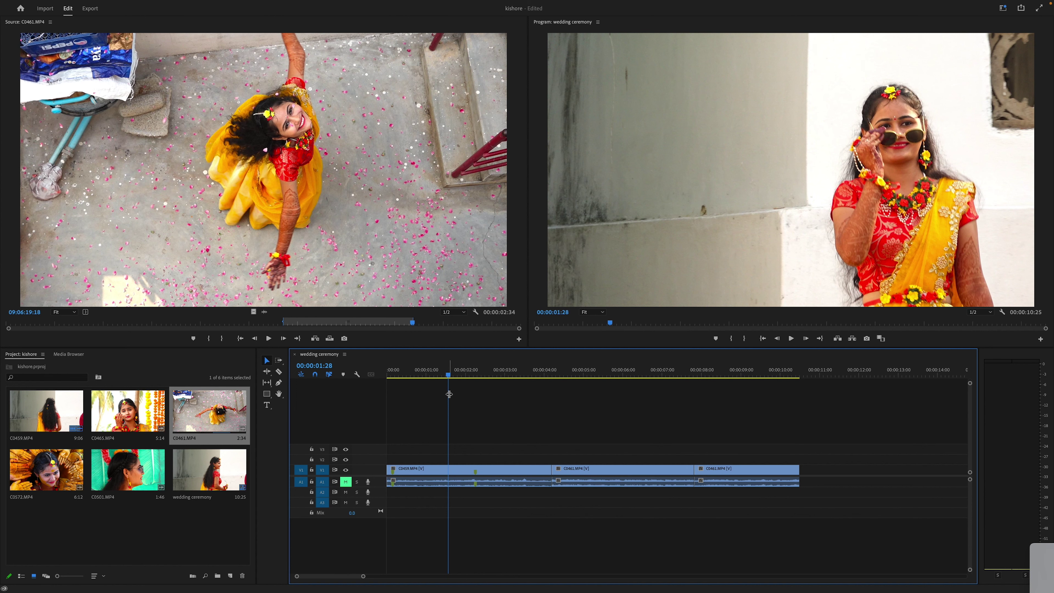
{"action": "left_click_drag", "start_coordinate": [448, 376], "coordinate": [800, 417]}
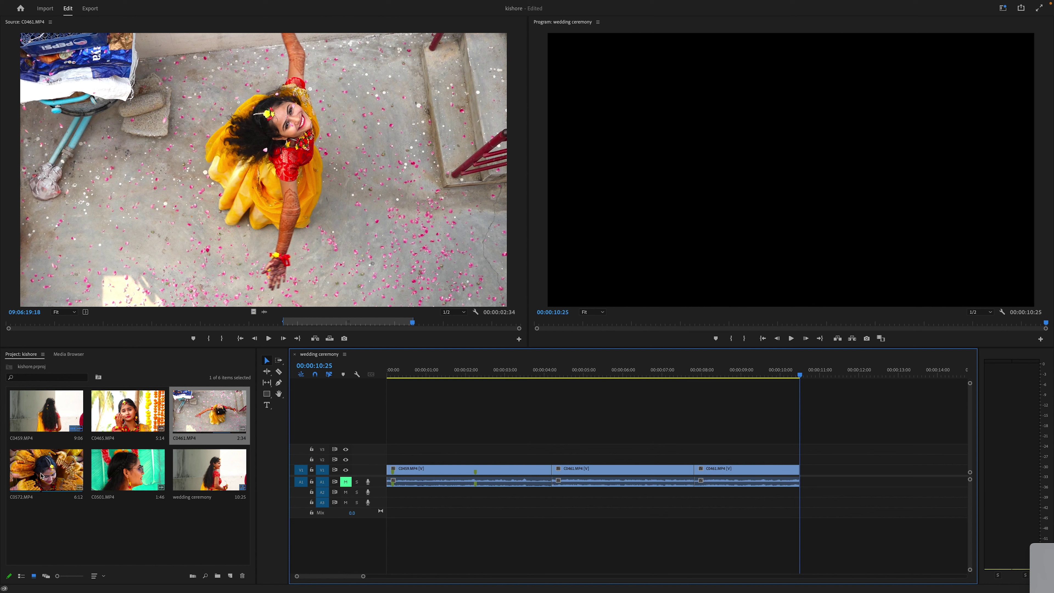
- Open C0572.MP4 in the Source monitor and mark its In point at 09:20:43:04 and Out point at 09:20:45:07
{"action": "left_click_drag", "start_coordinate": [42, 476], "coordinate": [875, 473]}
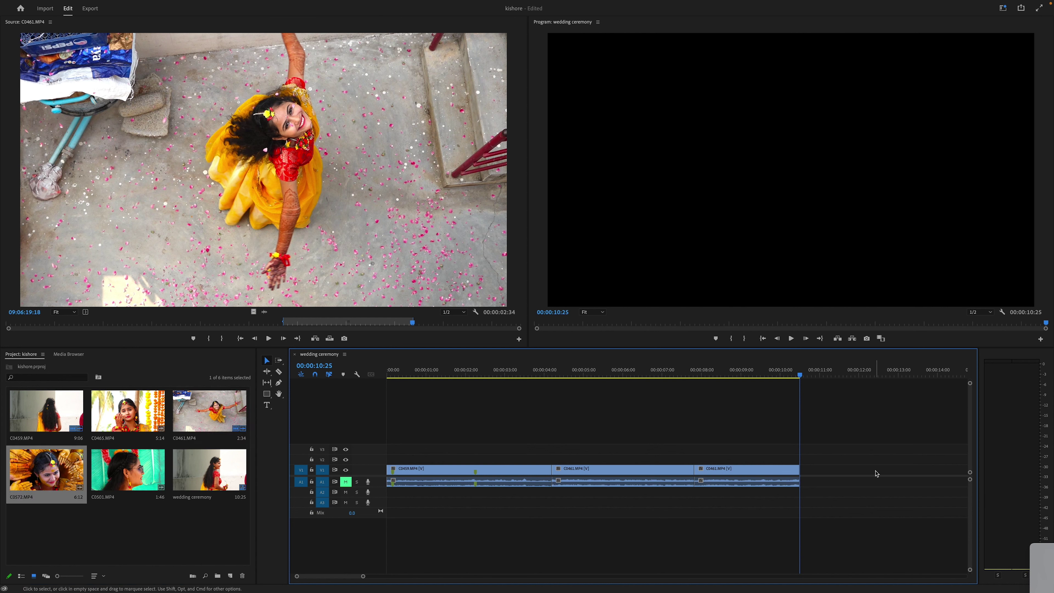
{"action": "double_click", "coordinate": [55, 472]}
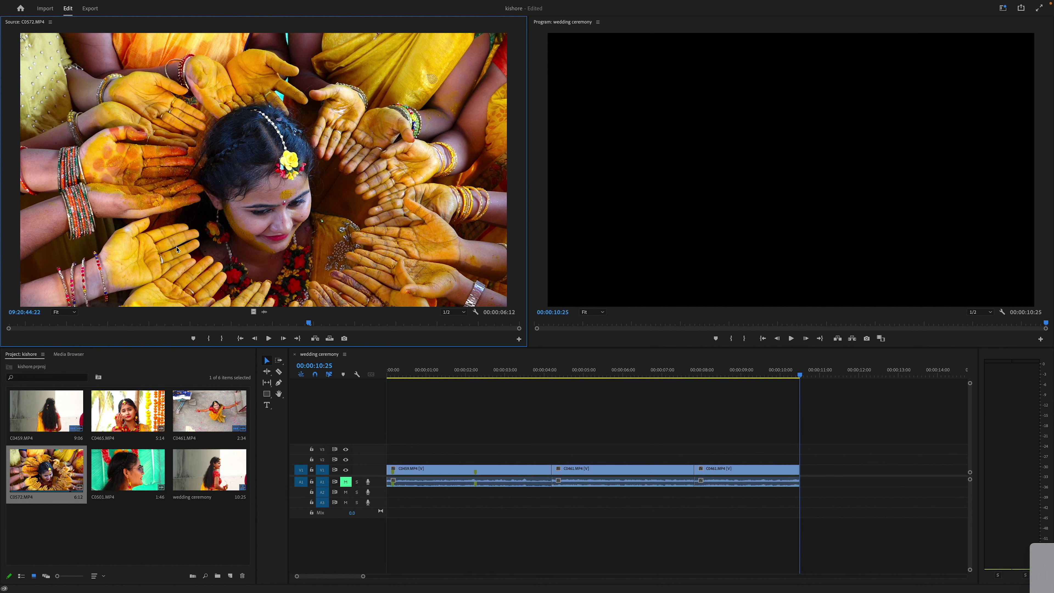
{"action": "left_click_drag", "start_coordinate": [309, 325], "coordinate": [197, 326]}
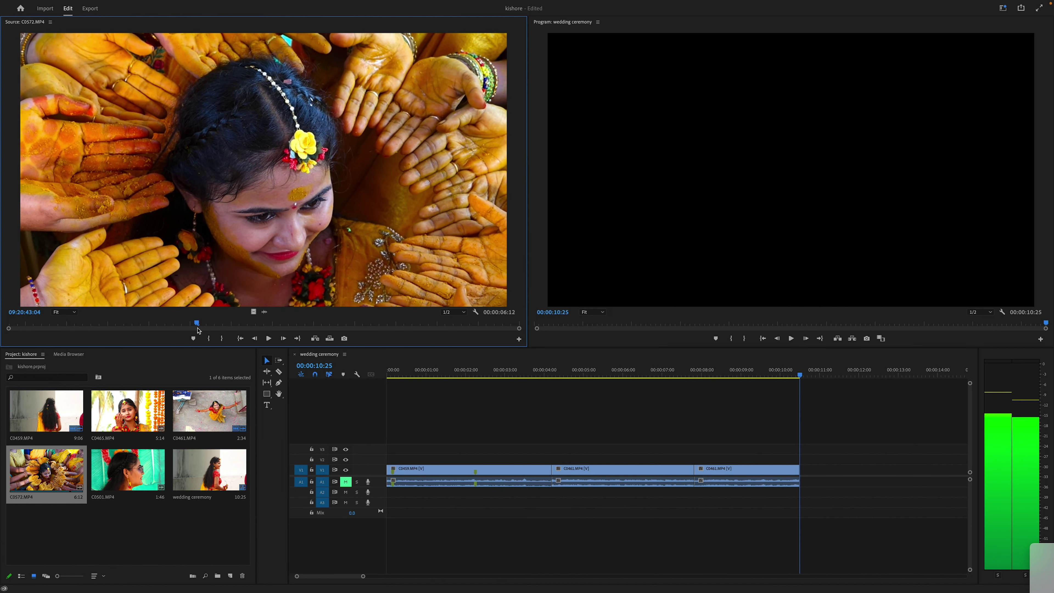
{"action": "left_click", "coordinate": [208, 341]}
{"action": "left_click_drag", "start_coordinate": [199, 325], "coordinate": [367, 329]}
{"action": "key", "text": "o"}
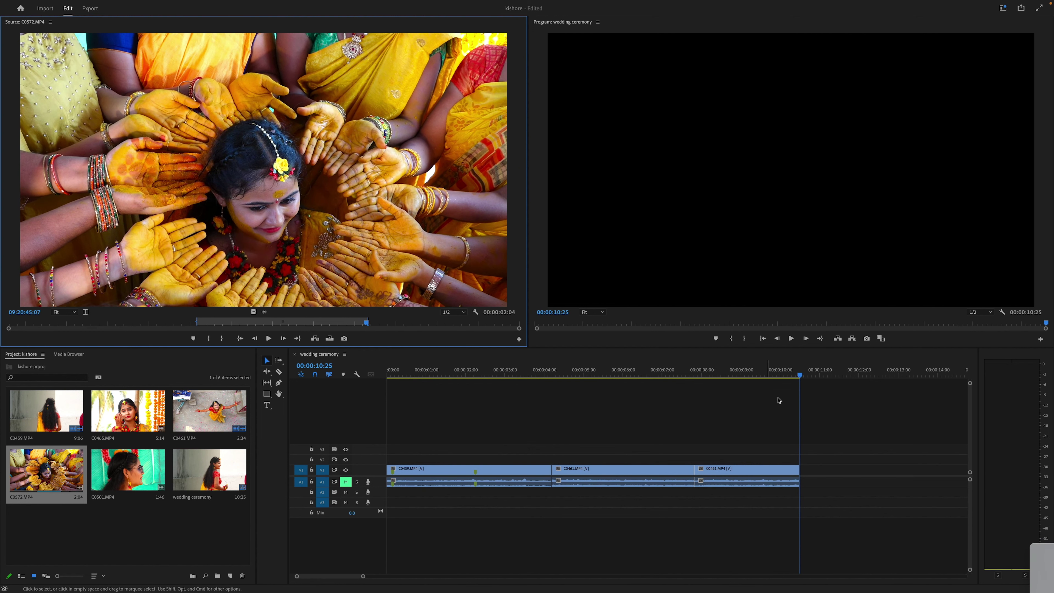
- Insert the marked C0572.MP4 range between the C0459.MP4 and C0461.MP4 clips at 00:00:04:10, and play the sequence from the start
{"action": "left_click_drag", "start_coordinate": [798, 377], "coordinate": [551, 408]}
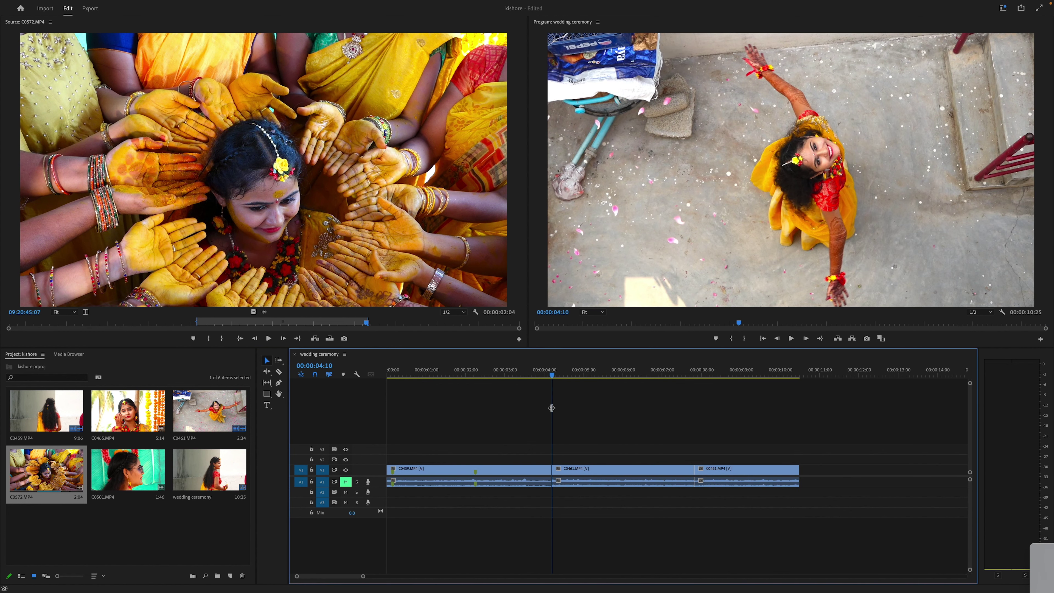
{"action": "left_click", "coordinate": [315, 338]}
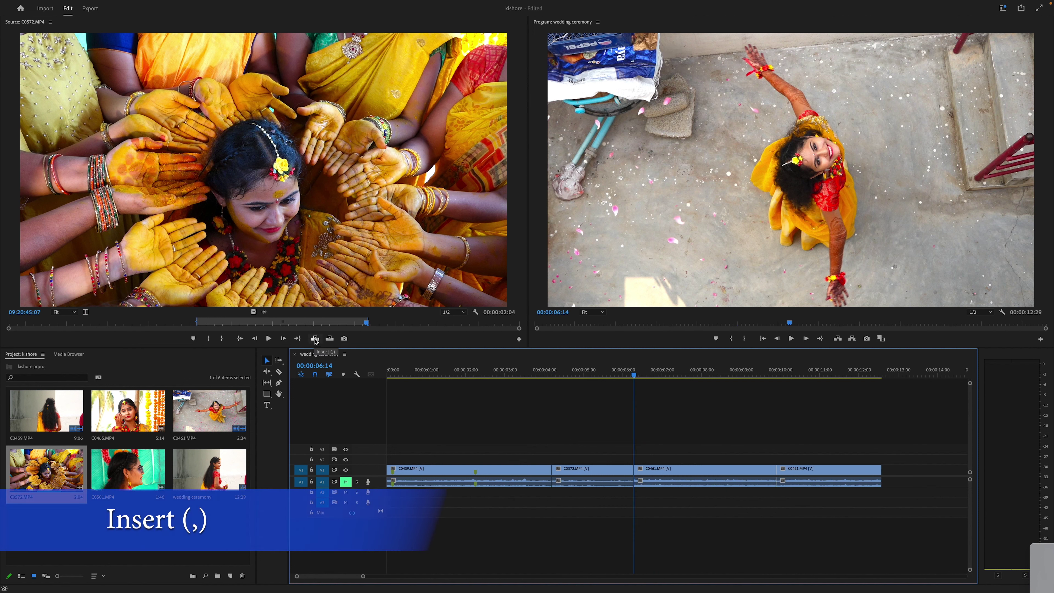
{"action": "left_click_drag", "start_coordinate": [634, 379], "coordinate": [343, 457]}
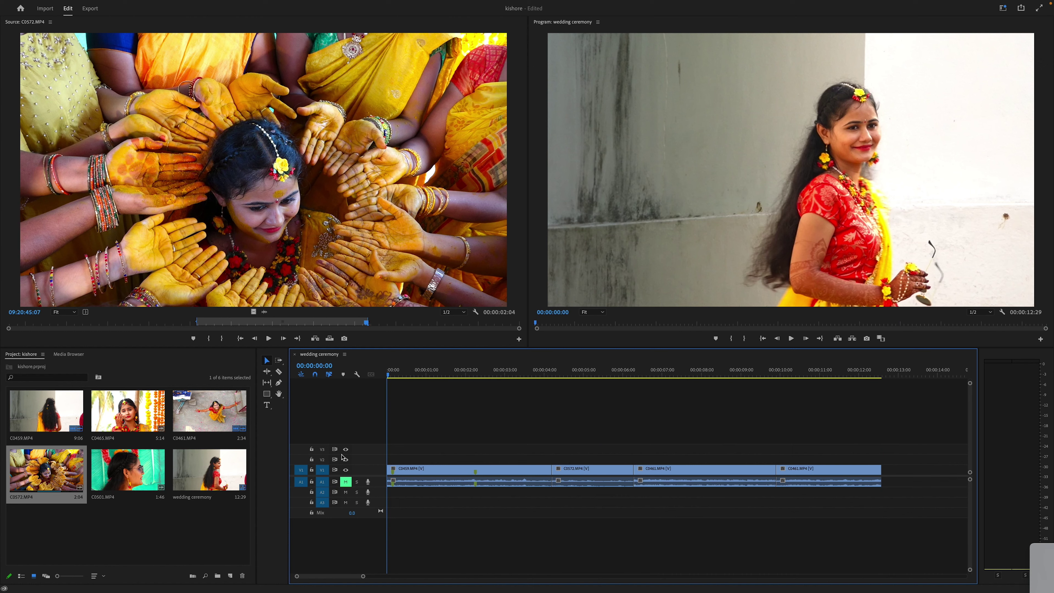
{"action": "key", "text": "space"}
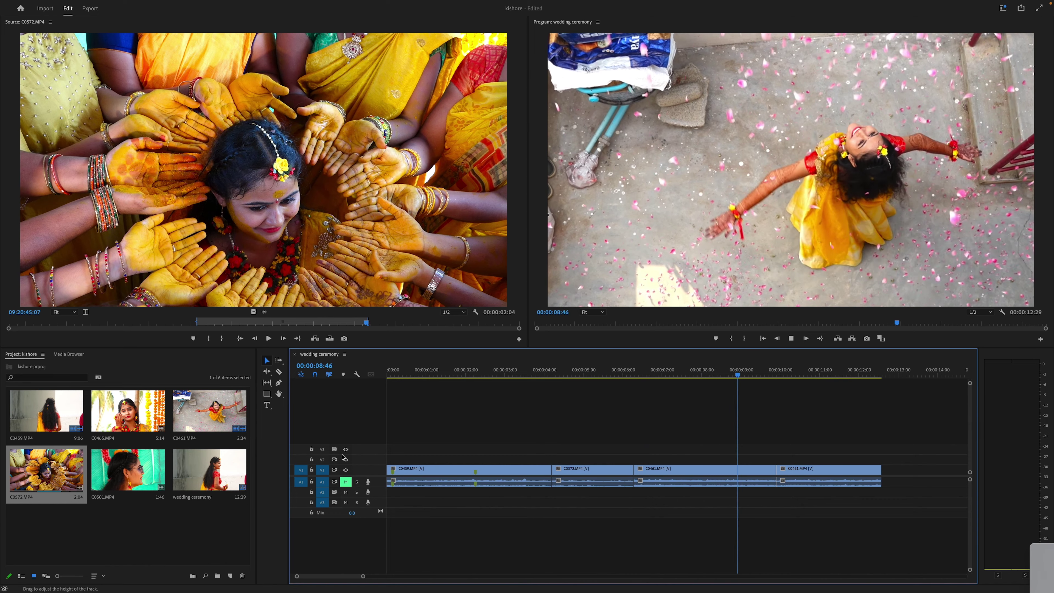
{"action": "key", "text": "space"}
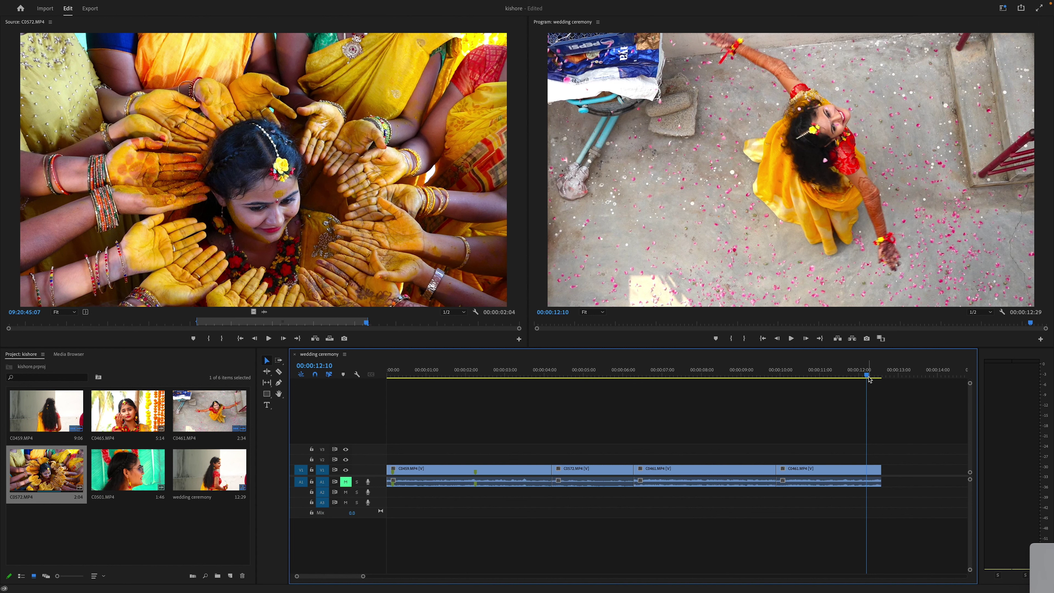
{"action": "left_click_drag", "start_coordinate": [869, 377], "coordinate": [566, 376]}
{"action": "left_click_drag", "start_coordinate": [633, 430], "coordinate": [336, 436]}
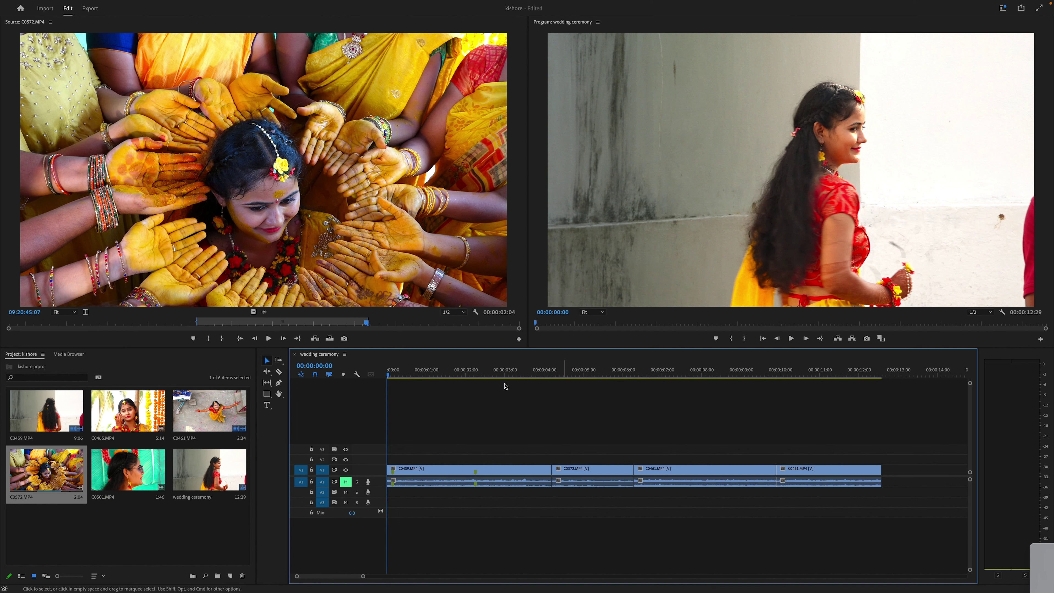
- Add a "wedding ceremony" title with the Type tool over the wall beside the bride, starting at 00:00:00:31
{"action": "left_click", "coordinate": [390, 374]}
{"action": "left_click_drag", "start_coordinate": [390, 375], "coordinate": [413, 432]}
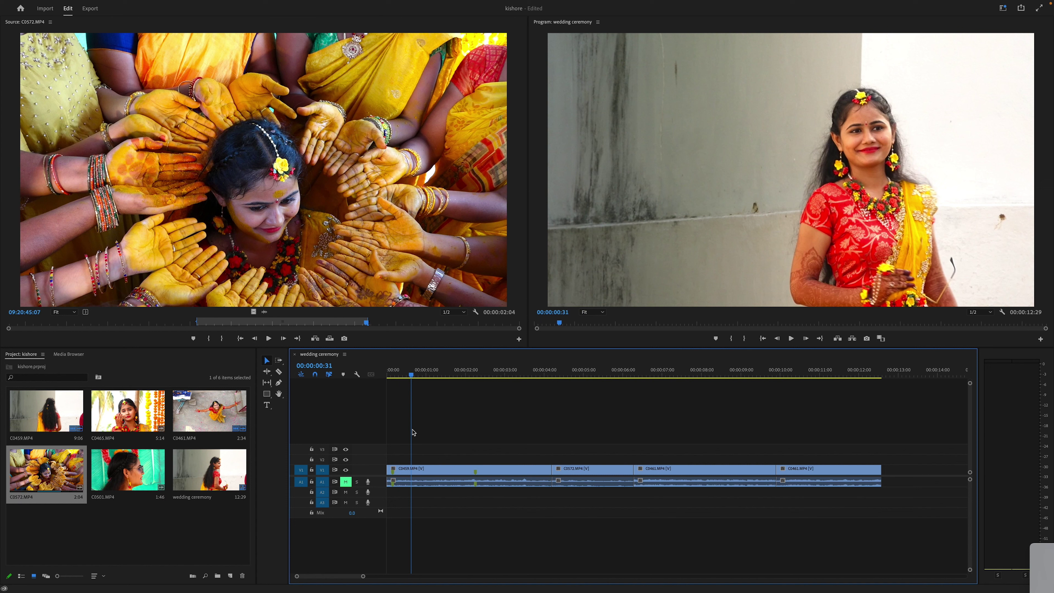
{"action": "left_click", "coordinate": [267, 406]}
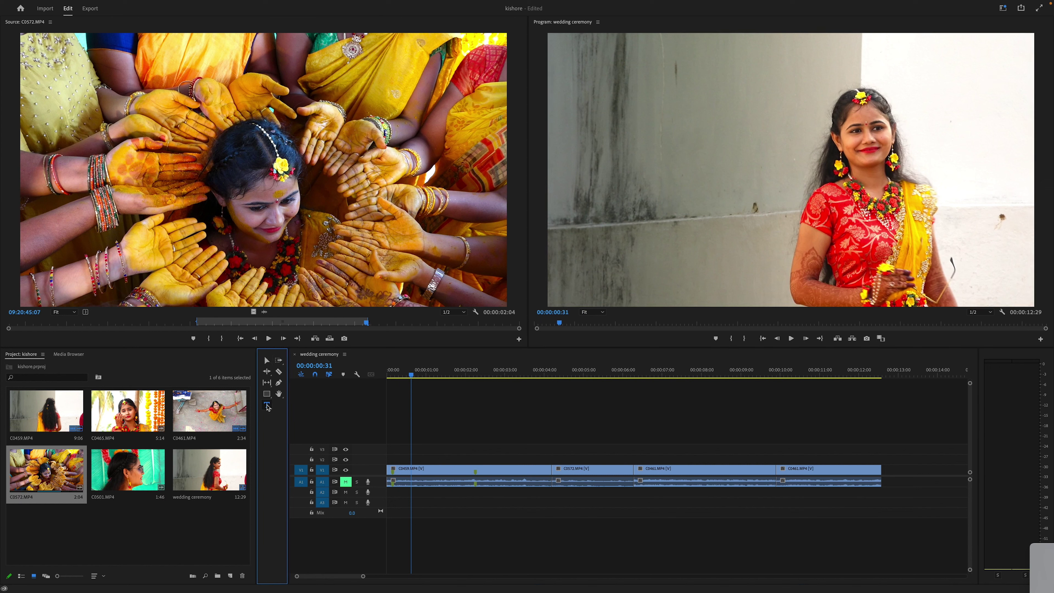
{"action": "left_click", "coordinate": [622, 249]}
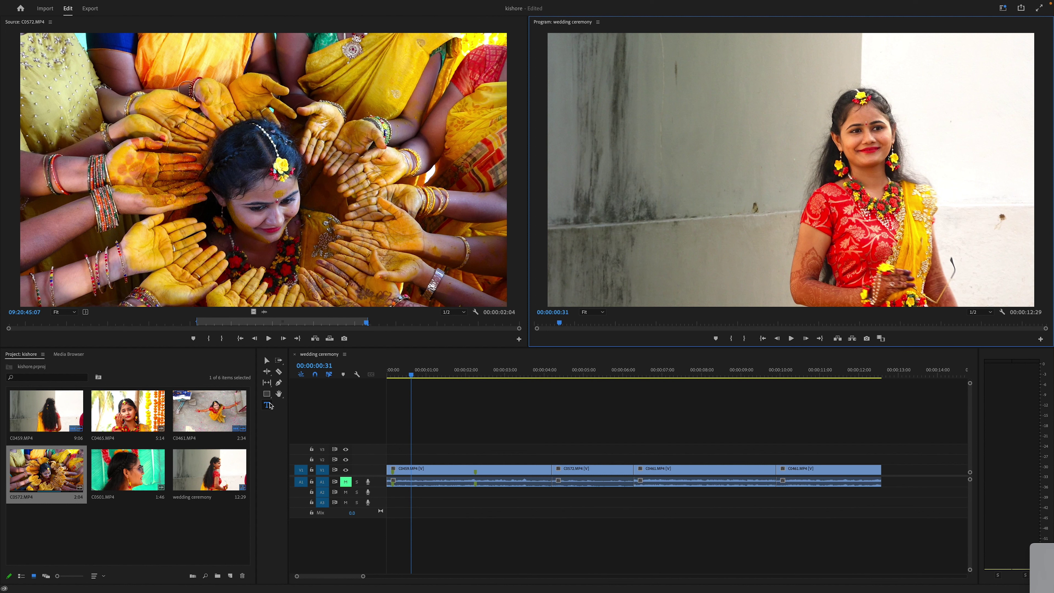
{"action": "mouse_move", "coordinate": [411, 375]}
{"action": "left_mouse_down"}
{"action": "mouse_move", "coordinate": [499, 377]}
{"action": "mouse_move", "coordinate": [414, 390]}
{"action": "left_mouse_up"}
{"action": "left_click", "coordinate": [623, 232]}
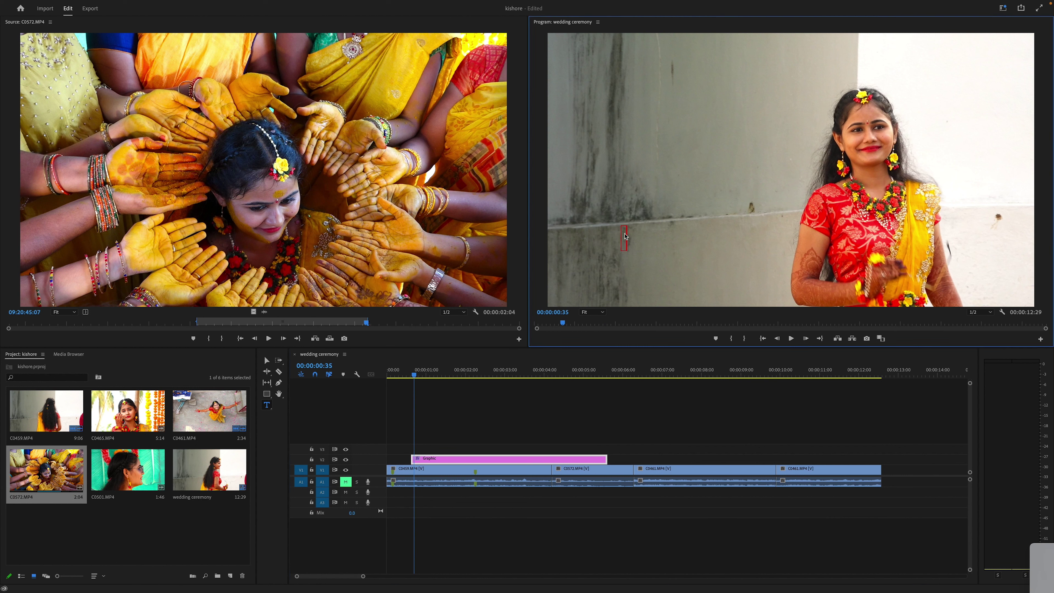
{"action": "type", "text": "wed"}
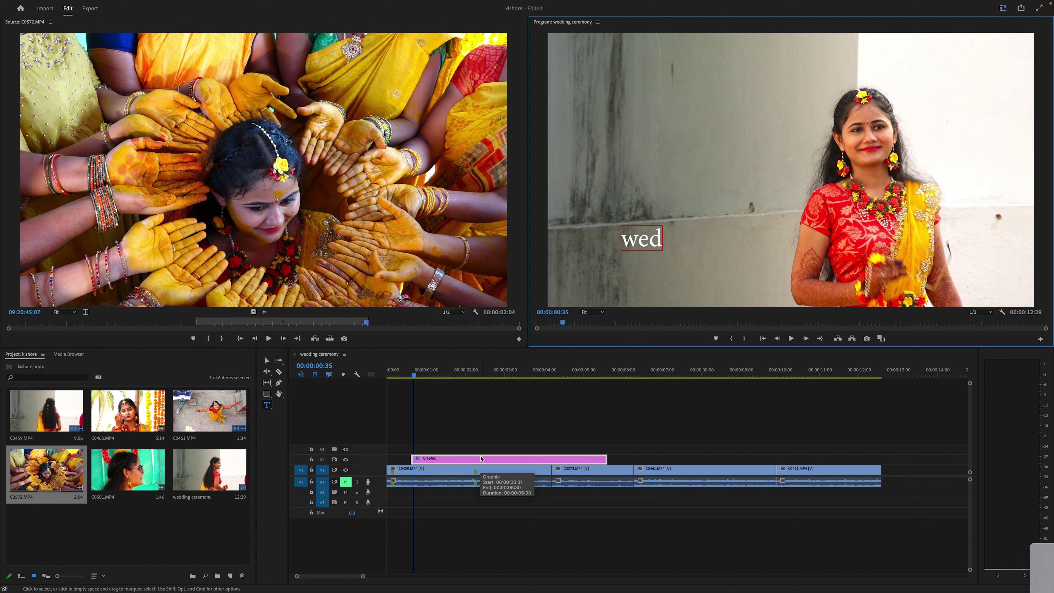
{"action": "type", "text": "ding"}
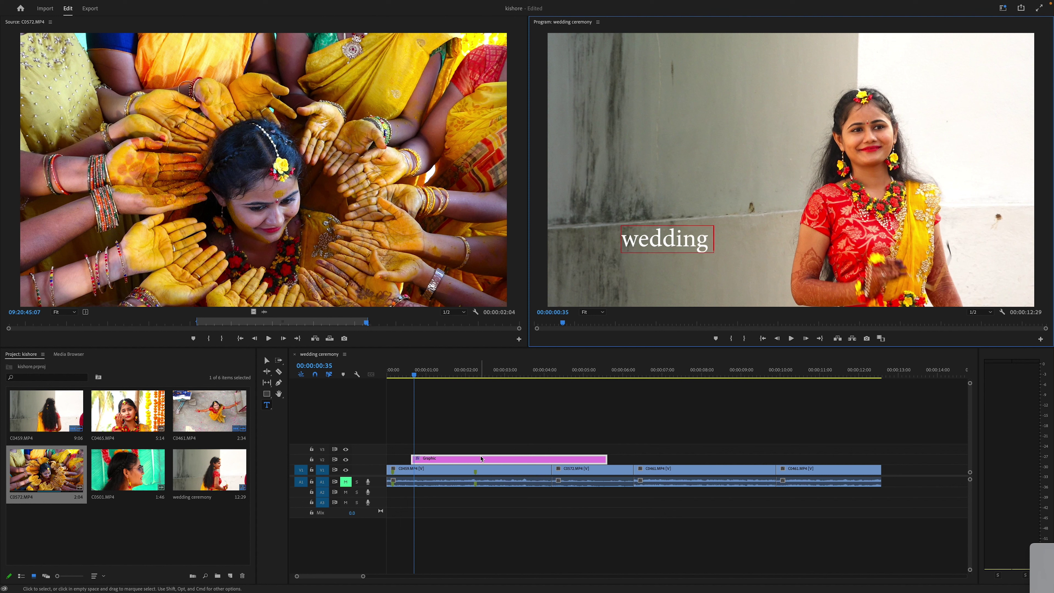
{"action": "type", "text": " ceremony"}
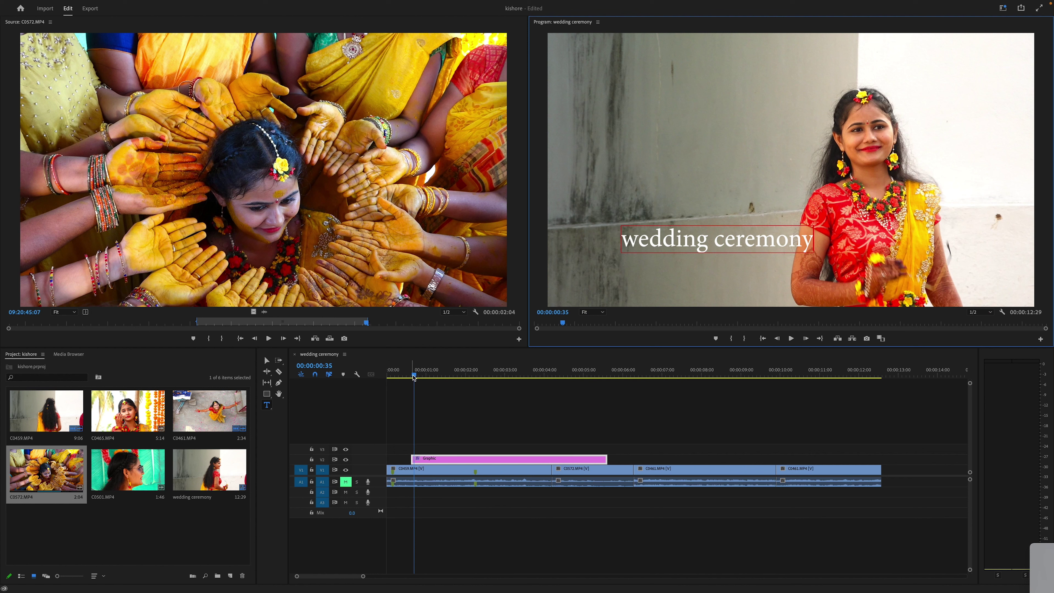
- Move the "wedding ceremony" title down and slightly left in the frame, clear of the bride
{"action": "left_click_drag", "start_coordinate": [414, 376], "coordinate": [416, 377]}
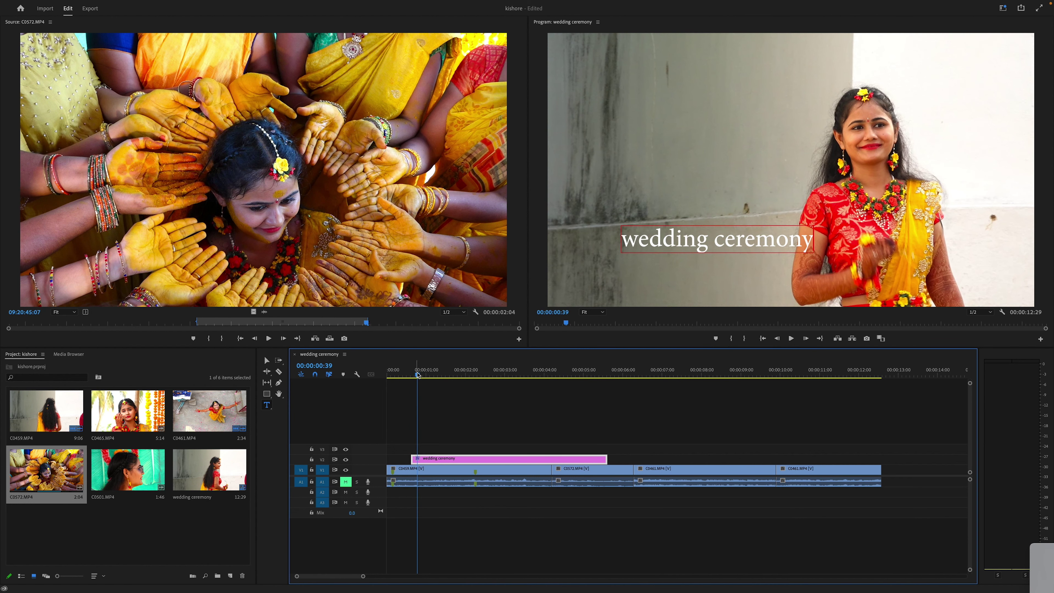
{"action": "left_click", "coordinate": [267, 360]}
{"action": "left_click_drag", "start_coordinate": [703, 247], "coordinate": [680, 274]}
- Play the sequence from the start and scrub across the title clip to check where it begins and ends
{"action": "left_click_drag", "start_coordinate": [418, 373], "coordinate": [372, 384]}
{"action": "key", "text": "space"}
{"action": "key", "text": "space"}
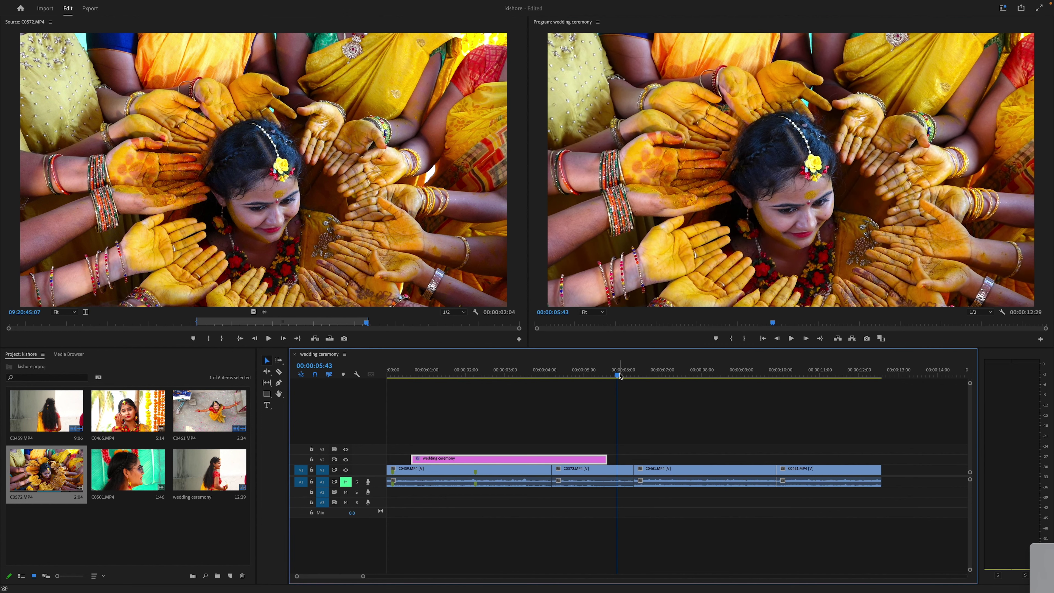
{"action": "left_click_drag", "start_coordinate": [617, 375], "coordinate": [422, 438]}
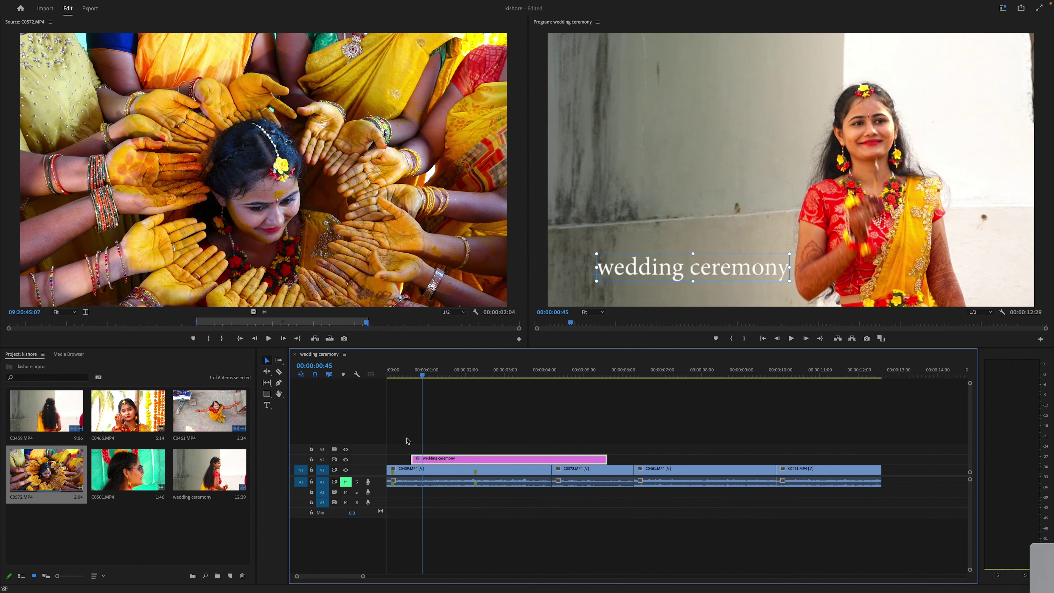
{"action": "left_click", "coordinate": [407, 374]}
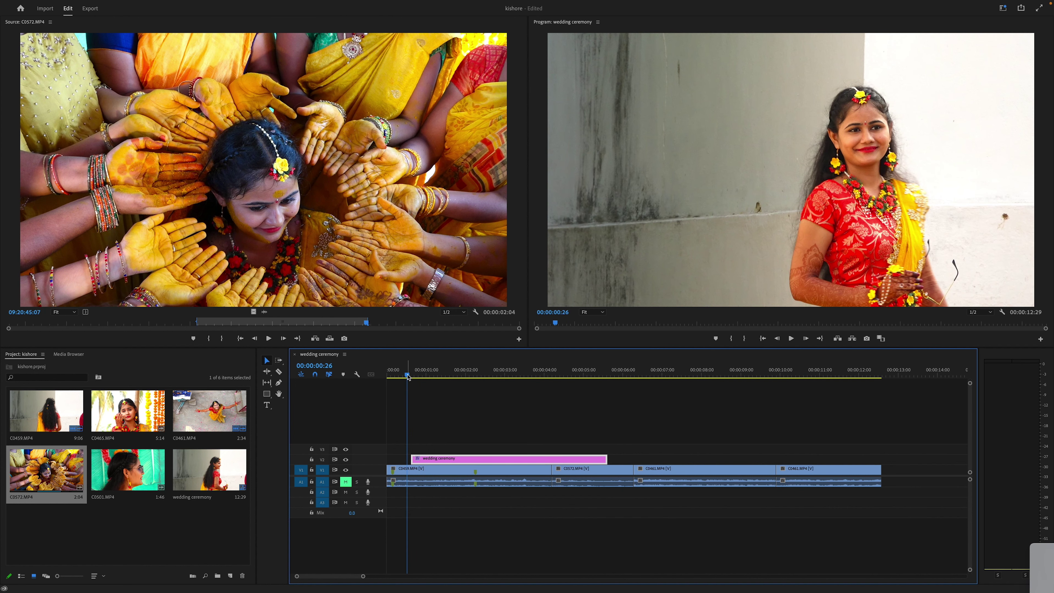
{"action": "left_click_drag", "start_coordinate": [409, 376], "coordinate": [614, 407]}
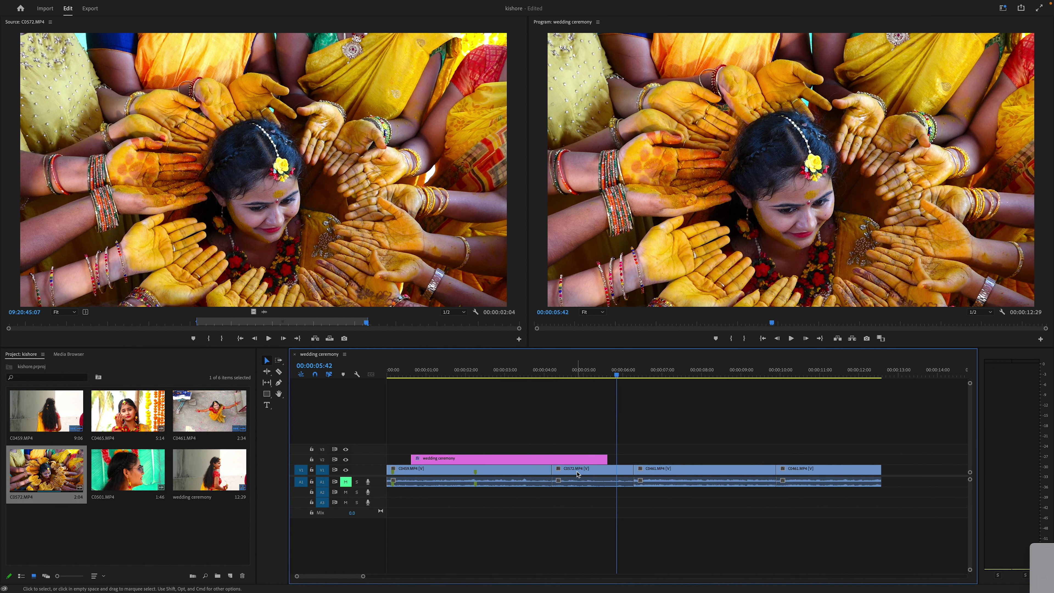
- Rearrange the sequence by moving the C0461.MP4 clip that follows C0572.MP4 ahead of it, directly after C0459.MP4
{"action": "left_click", "coordinate": [715, 473]}
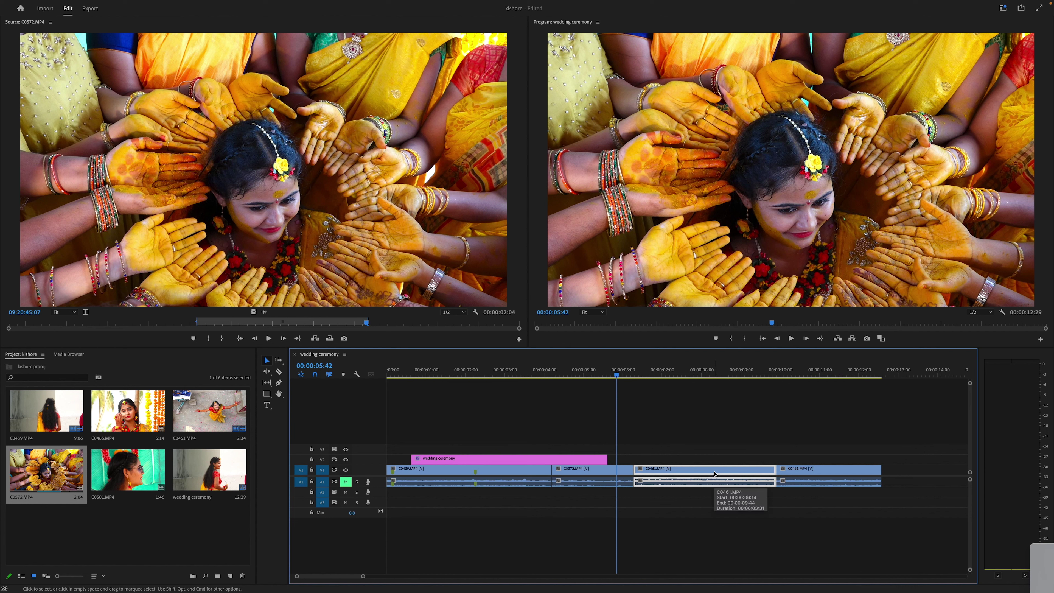
{"action": "left_click_drag", "start_coordinate": [714, 473], "coordinate": [599, 473]}
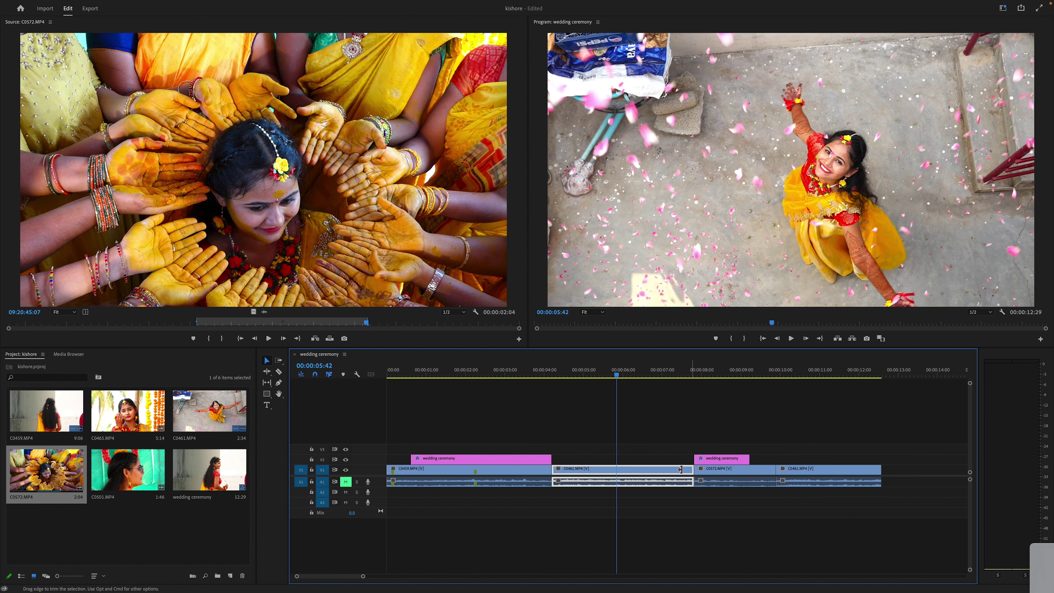
- Apply Cross Dissolve to the start and end of the first "wedding ceremony" title segment and play it back
{"action": "left_click_drag", "start_coordinate": [538, 371], "coordinate": [720, 422]}
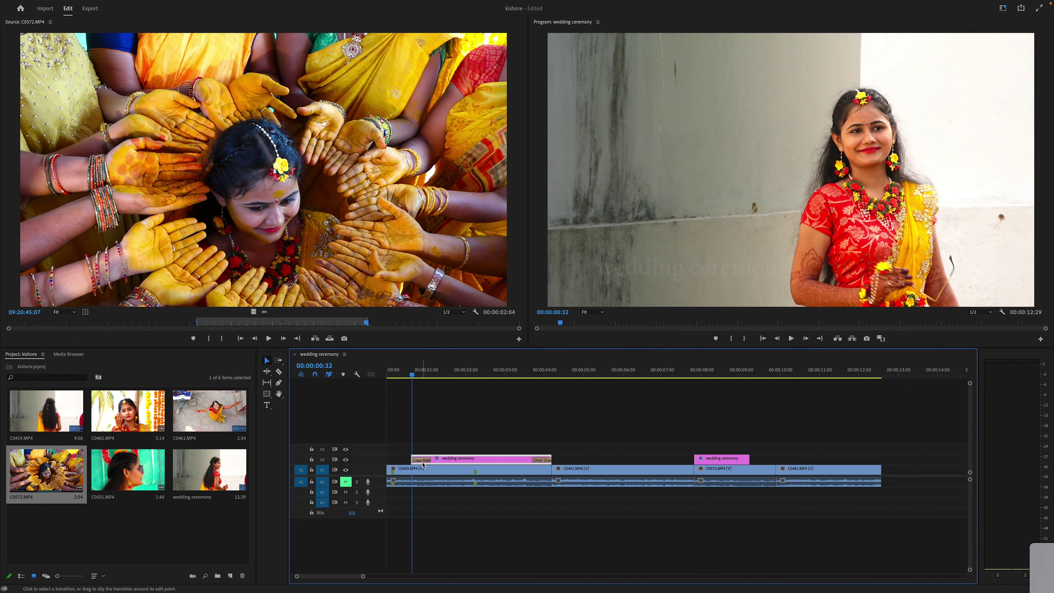
{"action": "key", "text": "space"}
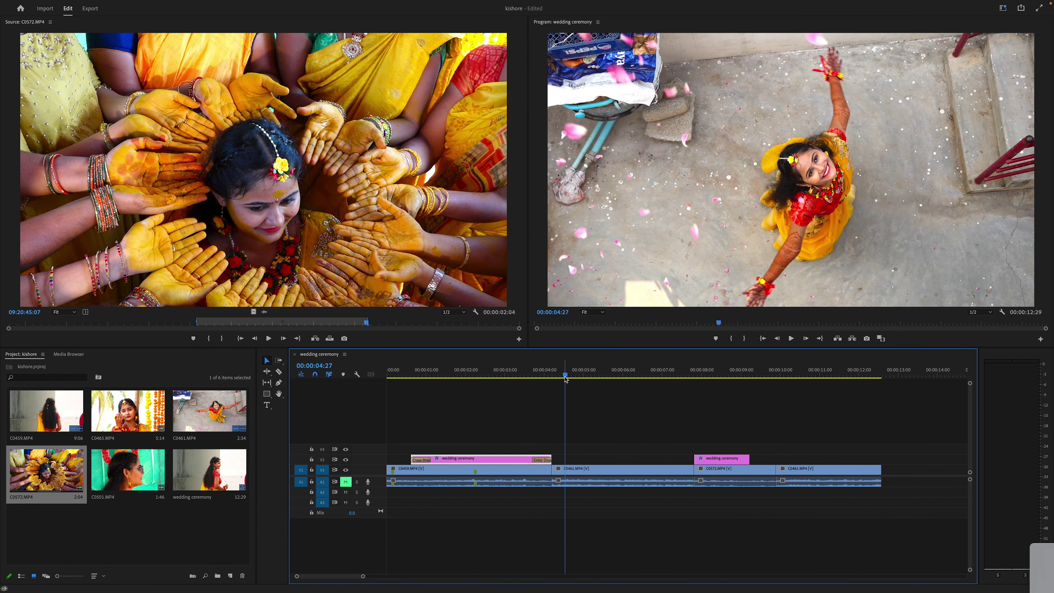
- Add Cross Dissolve and Constant Power transitions at the start of the first clip and at the end of the last clip
{"action": "left_click_drag", "start_coordinate": [565, 376], "coordinate": [388, 431]}
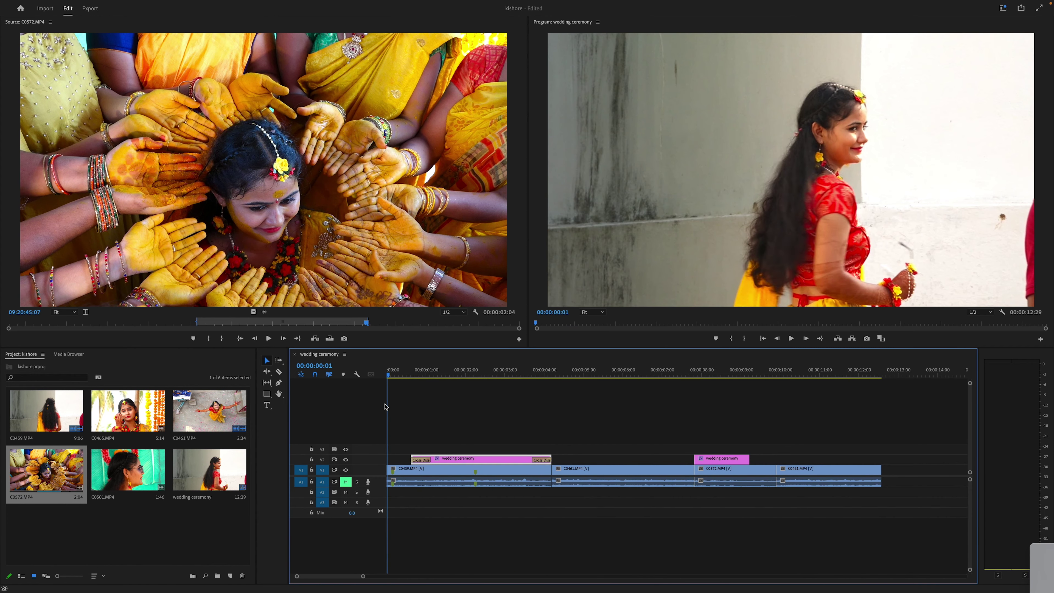
{"action": "left_click", "coordinate": [405, 475]}
{"action": "key", "text": "shift+d"}
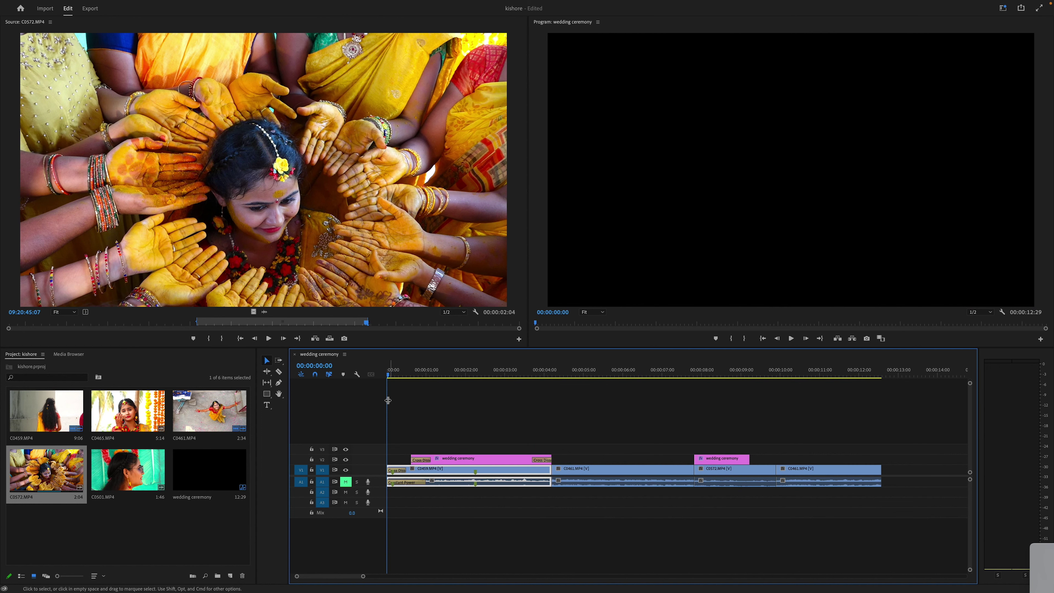
{"action": "left_click_drag", "start_coordinate": [388, 403], "coordinate": [881, 400]}
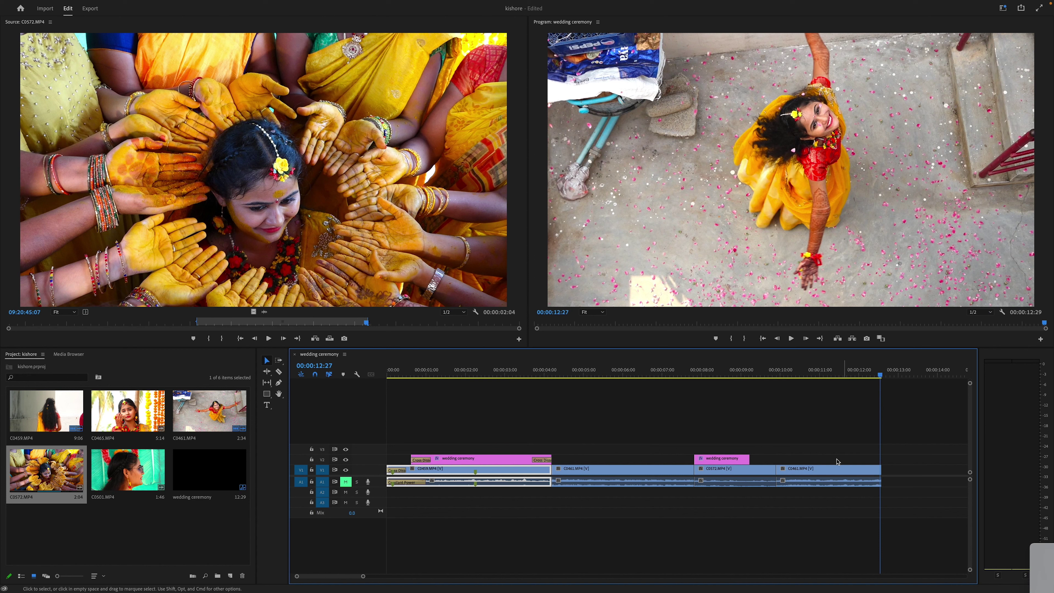
{"action": "left_click", "coordinate": [835, 473]}
{"action": "key", "text": "shift+d"}
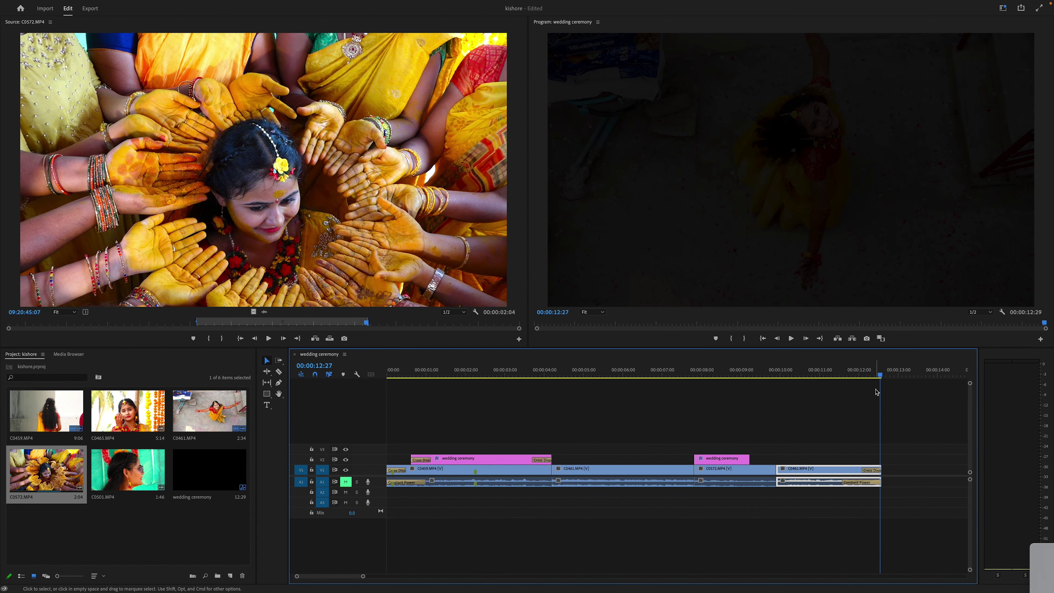
- Play the sequence from the start and scrub through the remaining clips to check the transitions and the new clip order
{"action": "left_click_drag", "start_coordinate": [884, 372], "coordinate": [319, 397]}
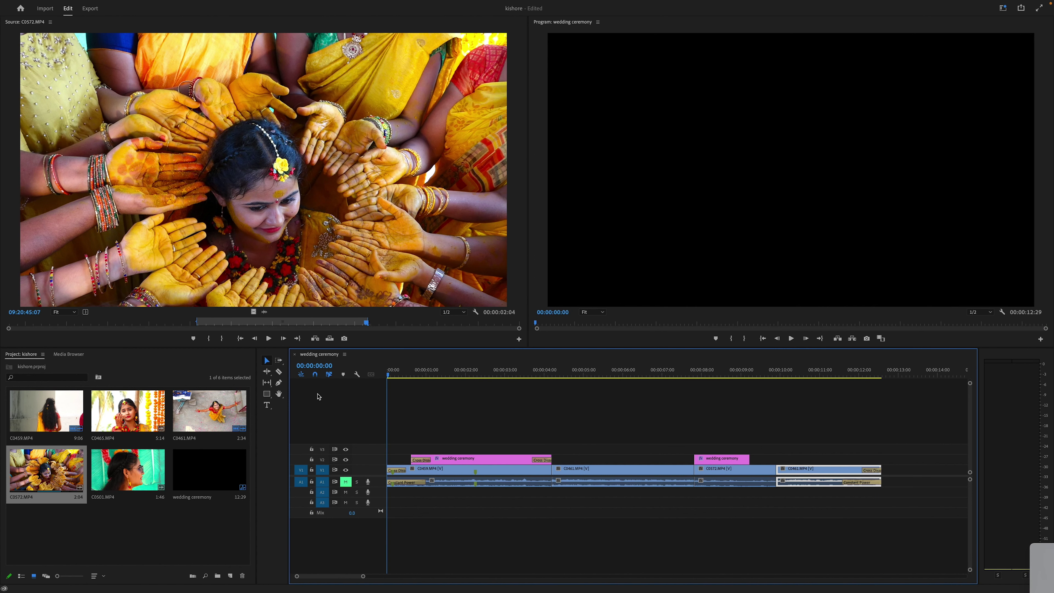
{"action": "key", "text": "space"}
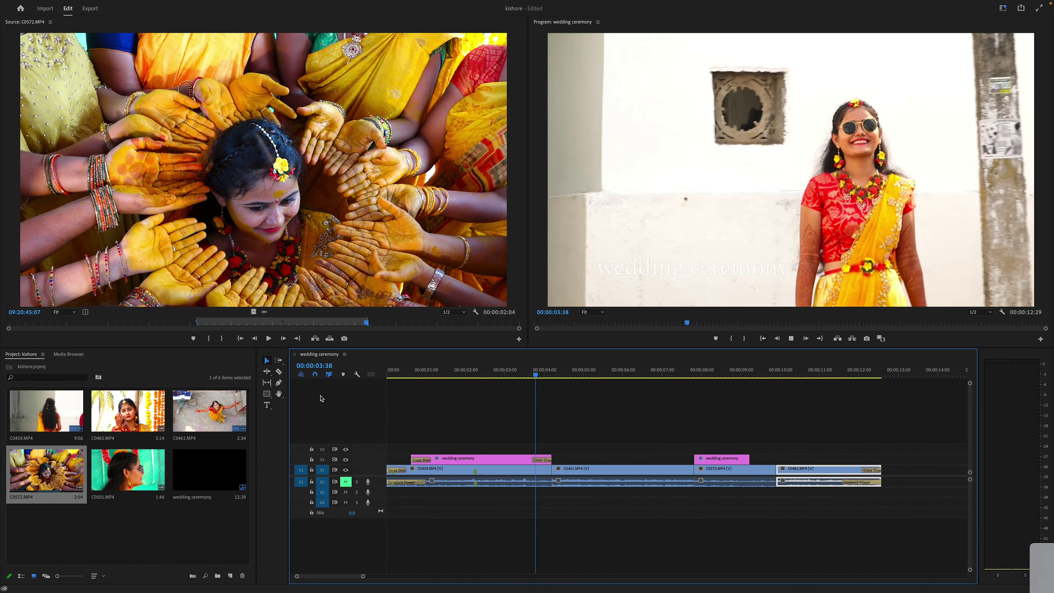
{"action": "key", "text": "space"}
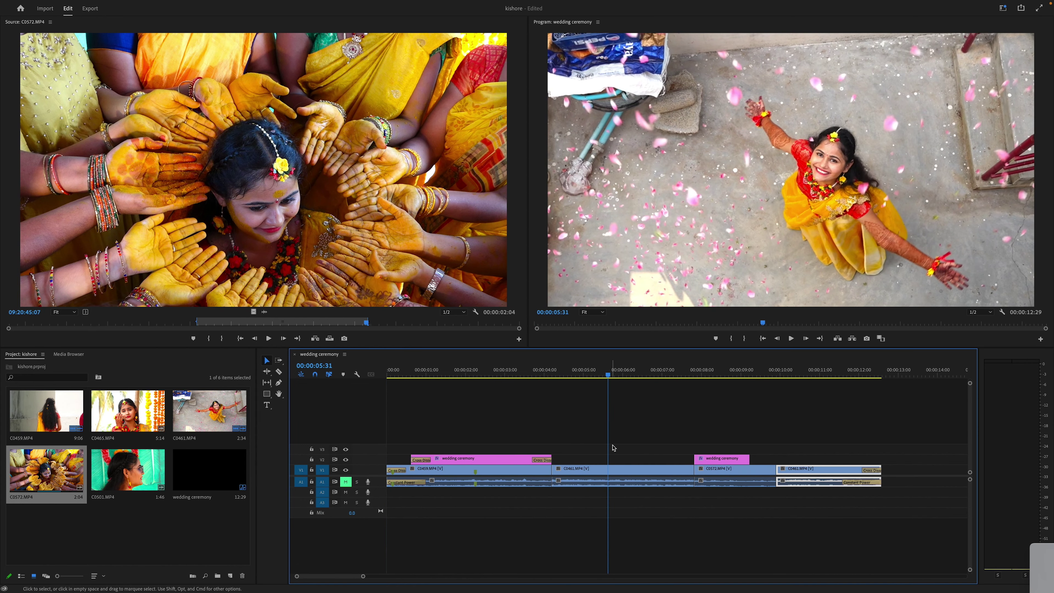
{"action": "left_click_drag", "start_coordinate": [603, 387], "coordinate": [773, 390]}
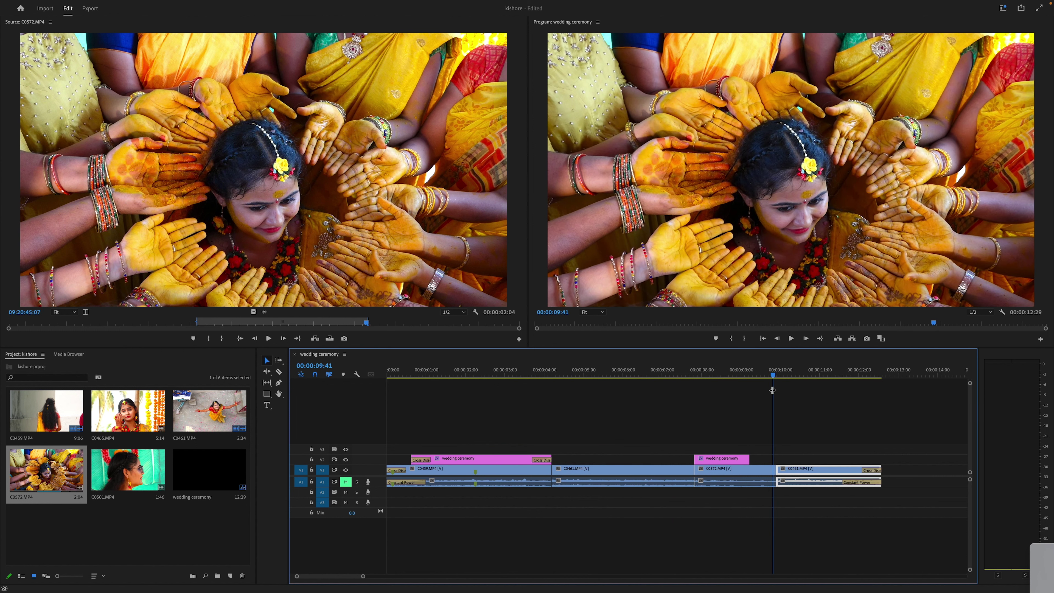